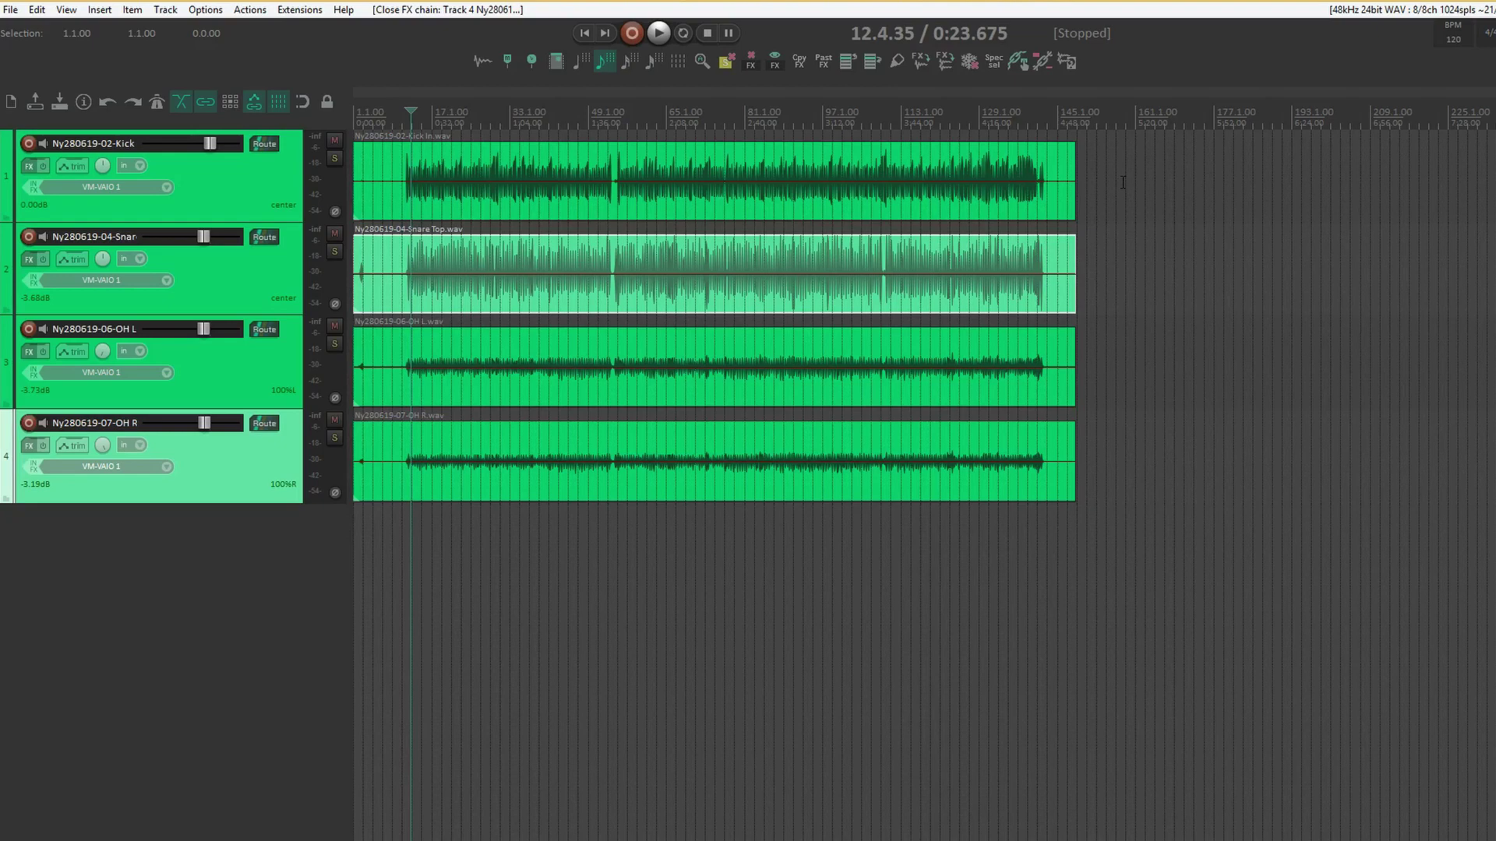
# Open REAPER Preferences on the Device page, showing ASIO with the Voicemeeter driver at 48000 Hz.
pyautogui.click(1428, 11)
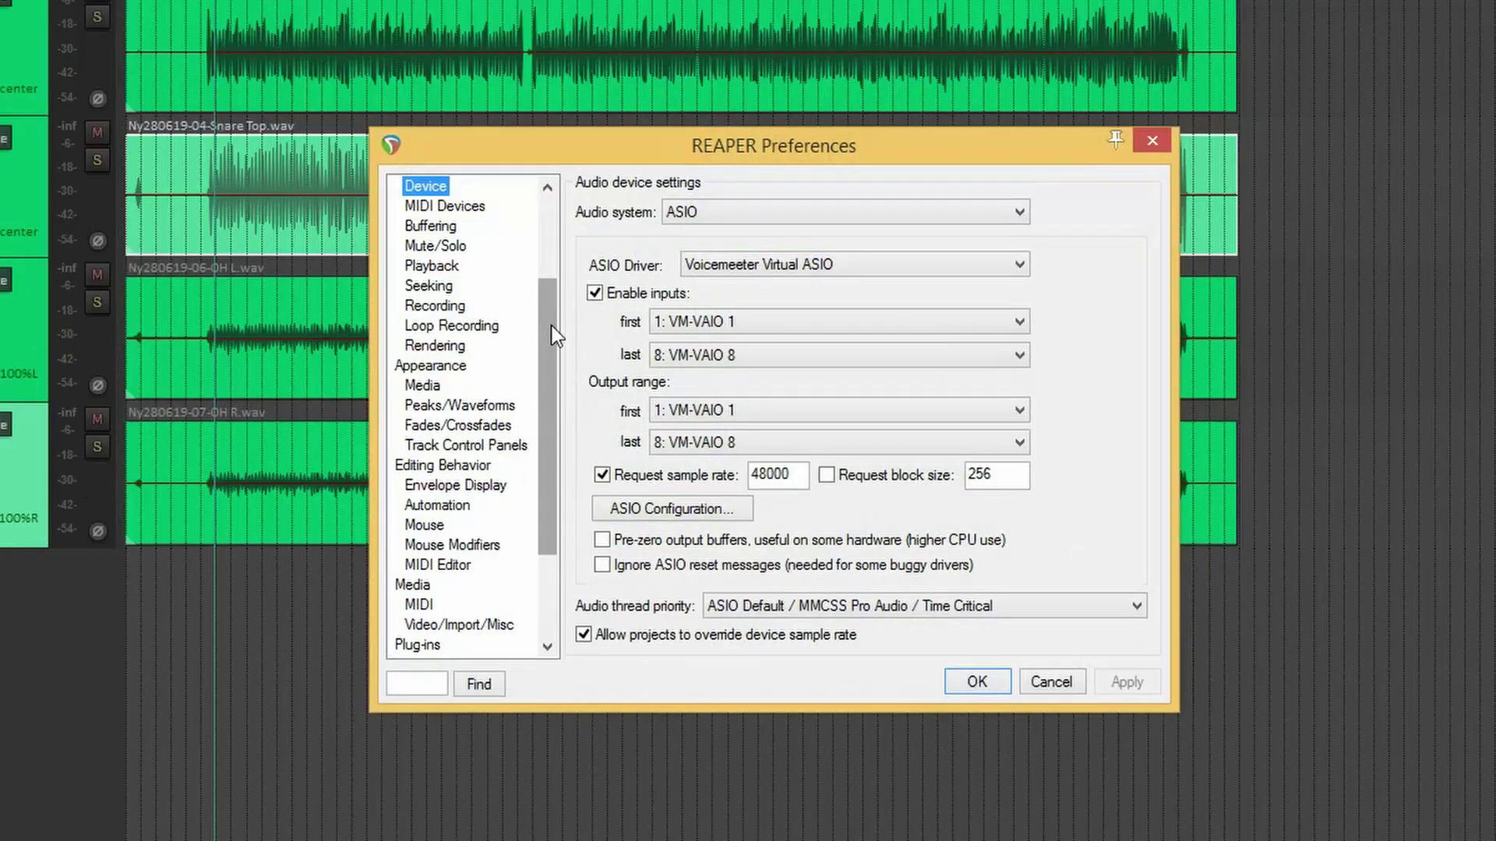
# On the General page, set 'Open project(s) on startup' to 'New project (ignore default template)'.
pyautogui.moveTo(630, 360); pyautogui.dragTo(634, 289)
pyautogui.click(418, 187)
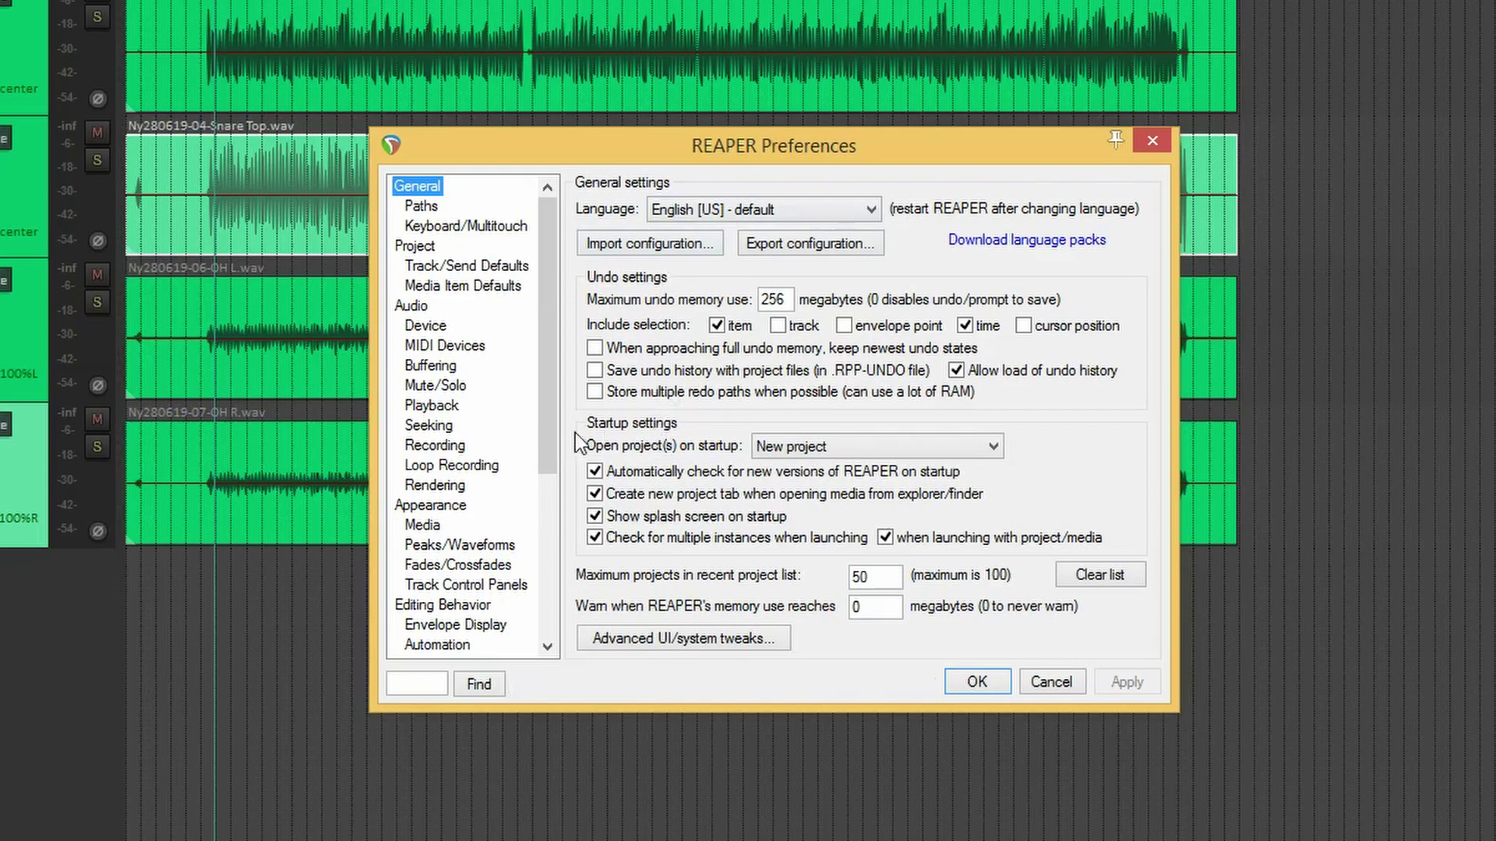
pyautogui.moveTo(613, 445)
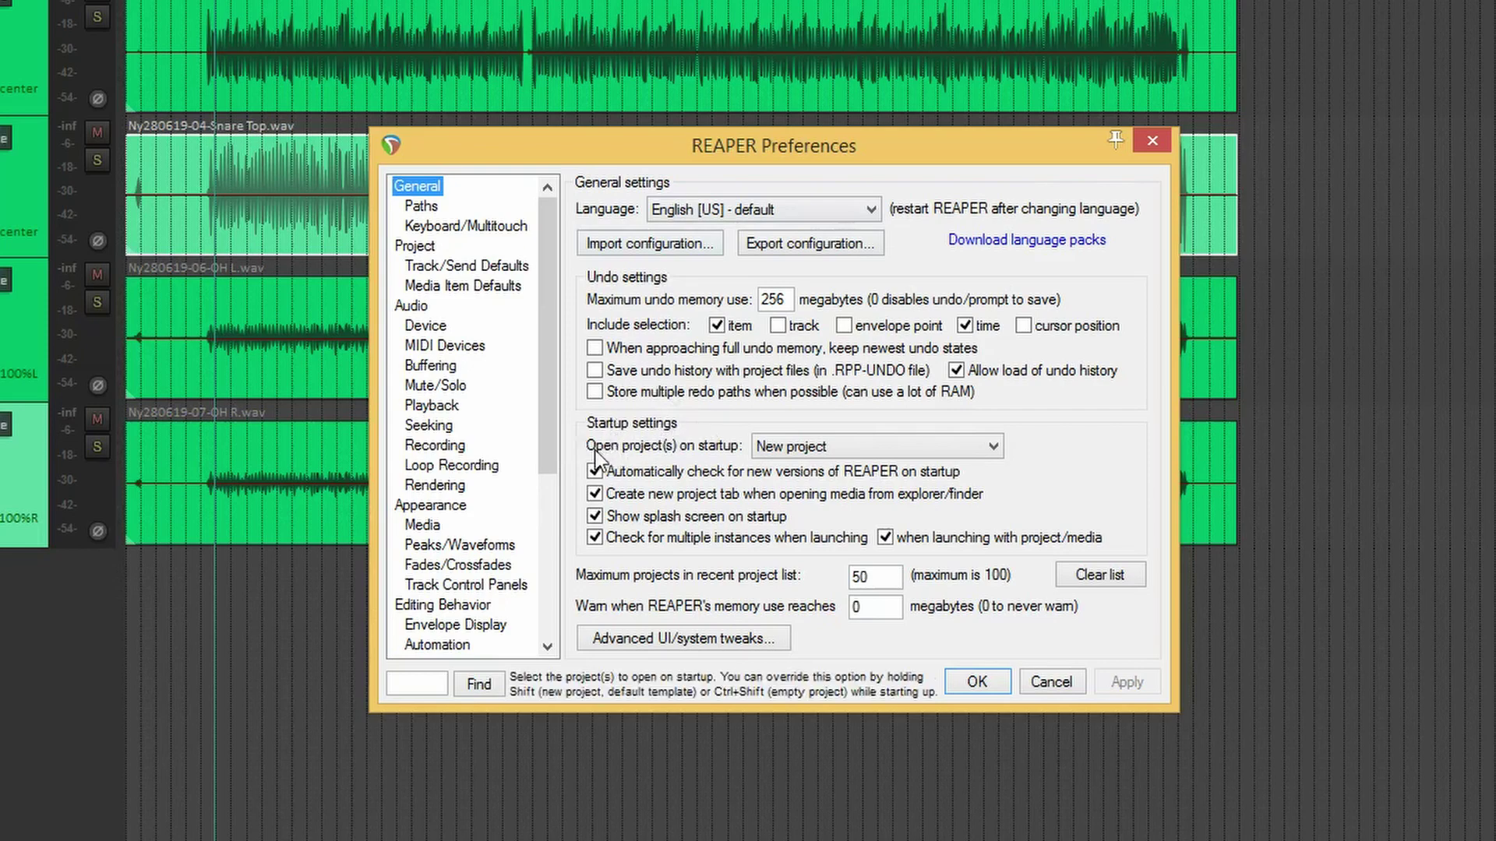
pyautogui.click(857, 446)
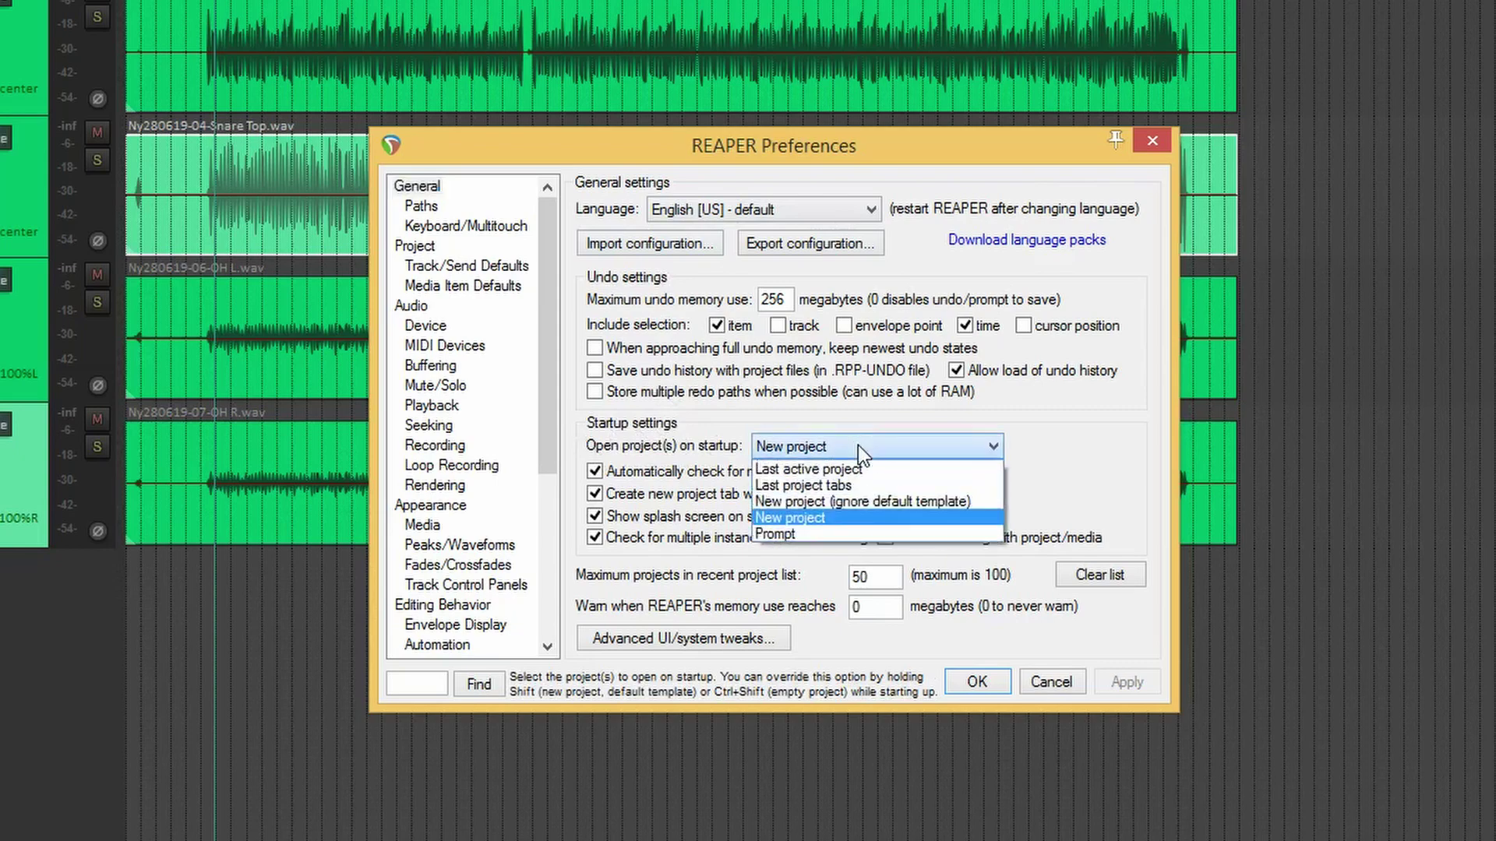
pyautogui.click(780, 502)
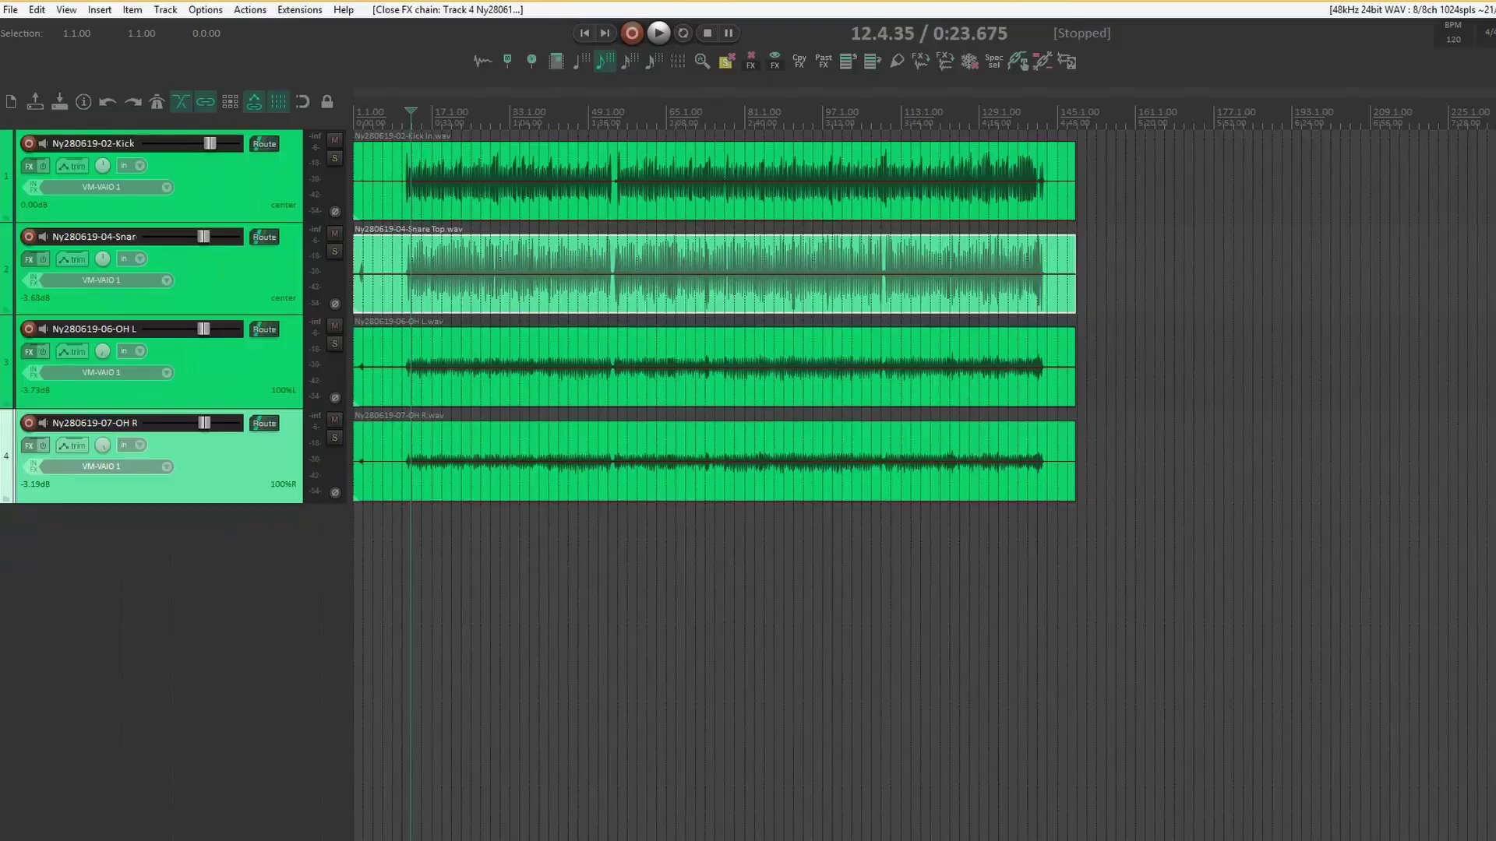
pyautogui.moveTo(1493, 1)
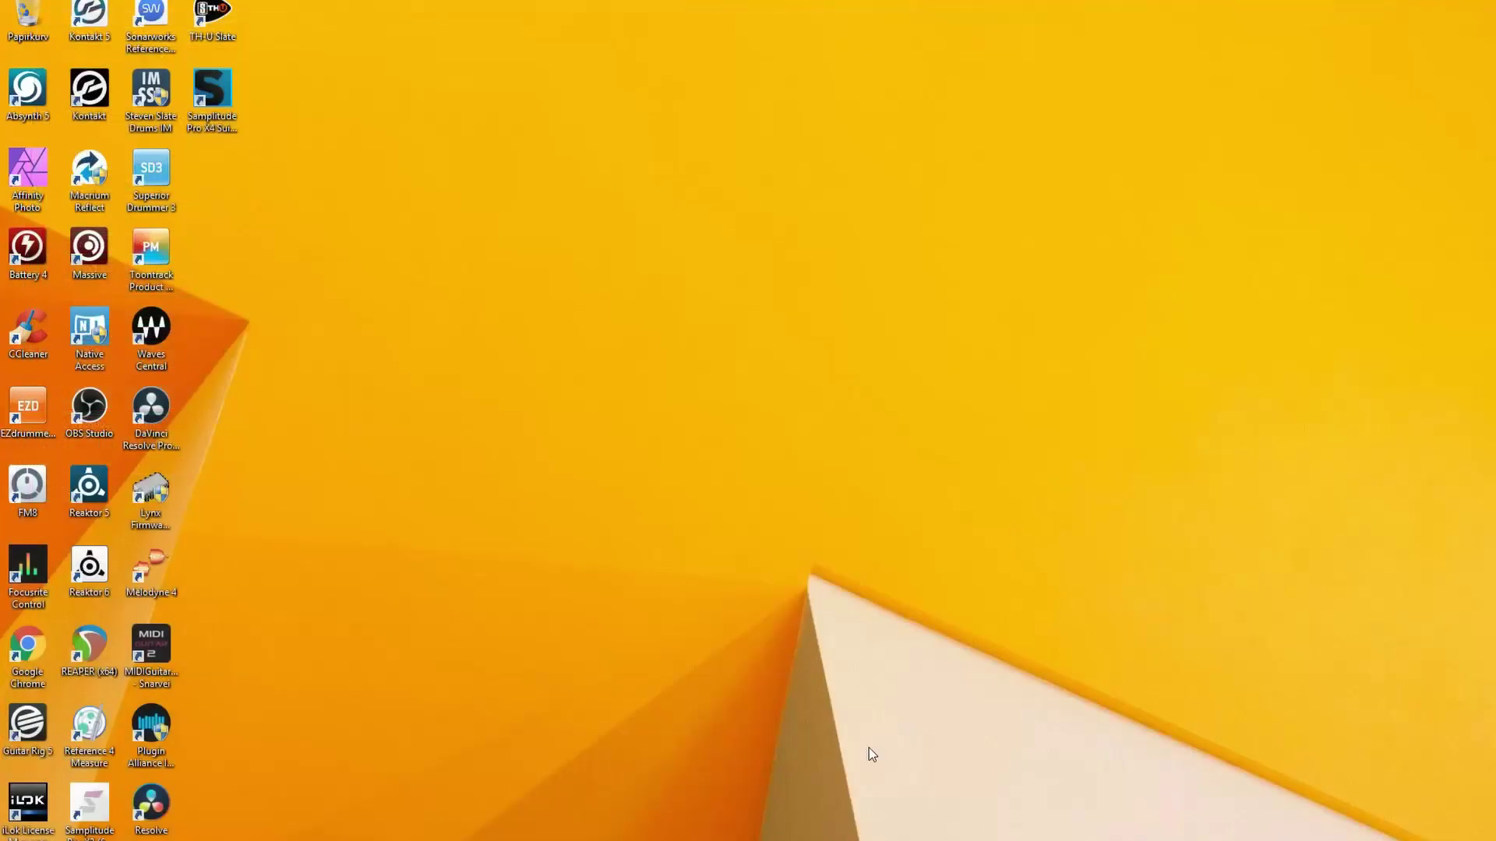
pyautogui.moveTo(467, 840)
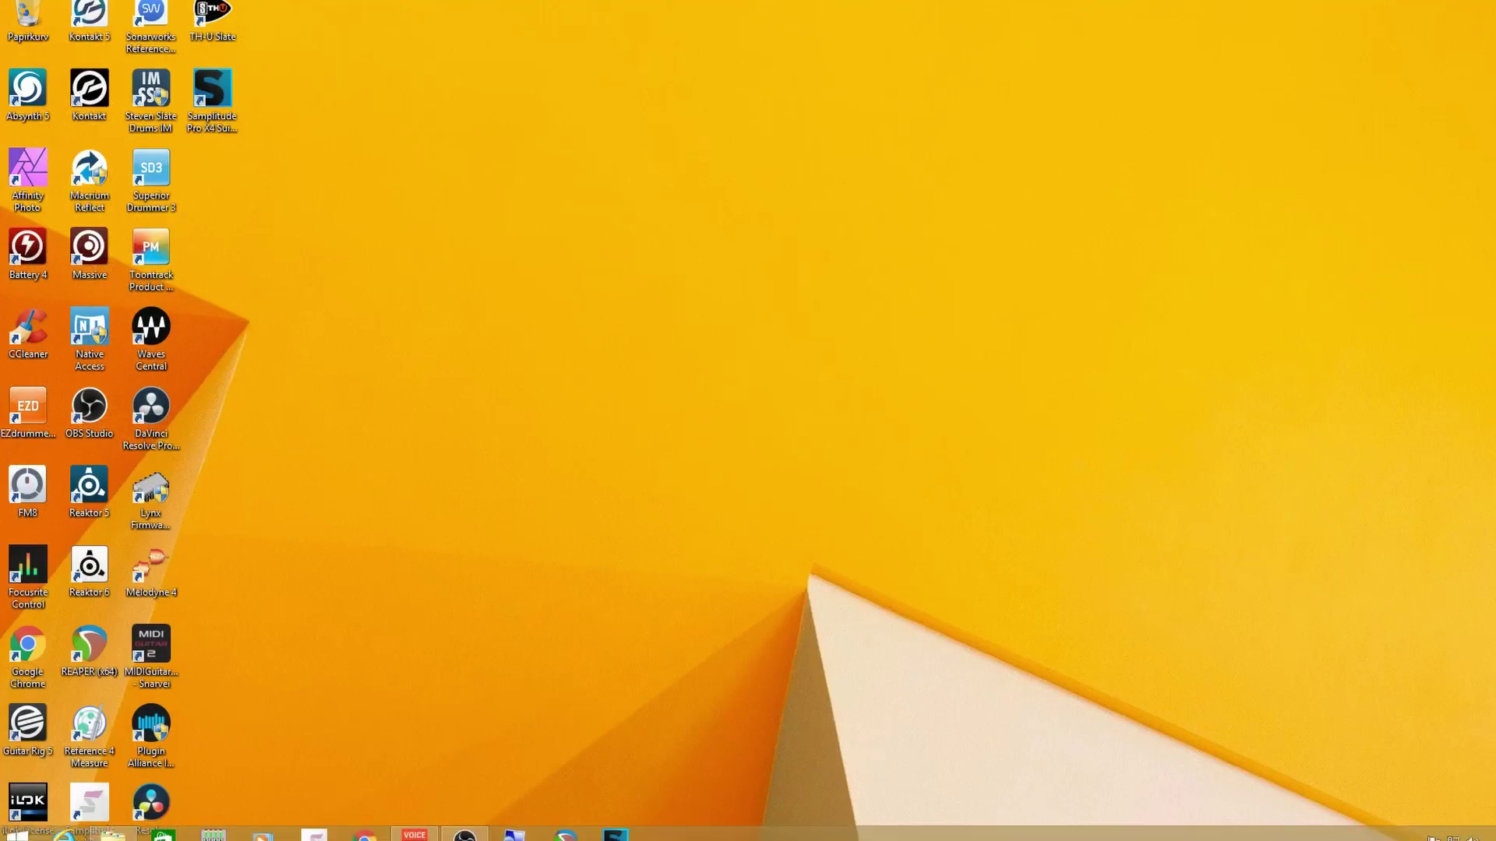
pyautogui.click(565, 835)
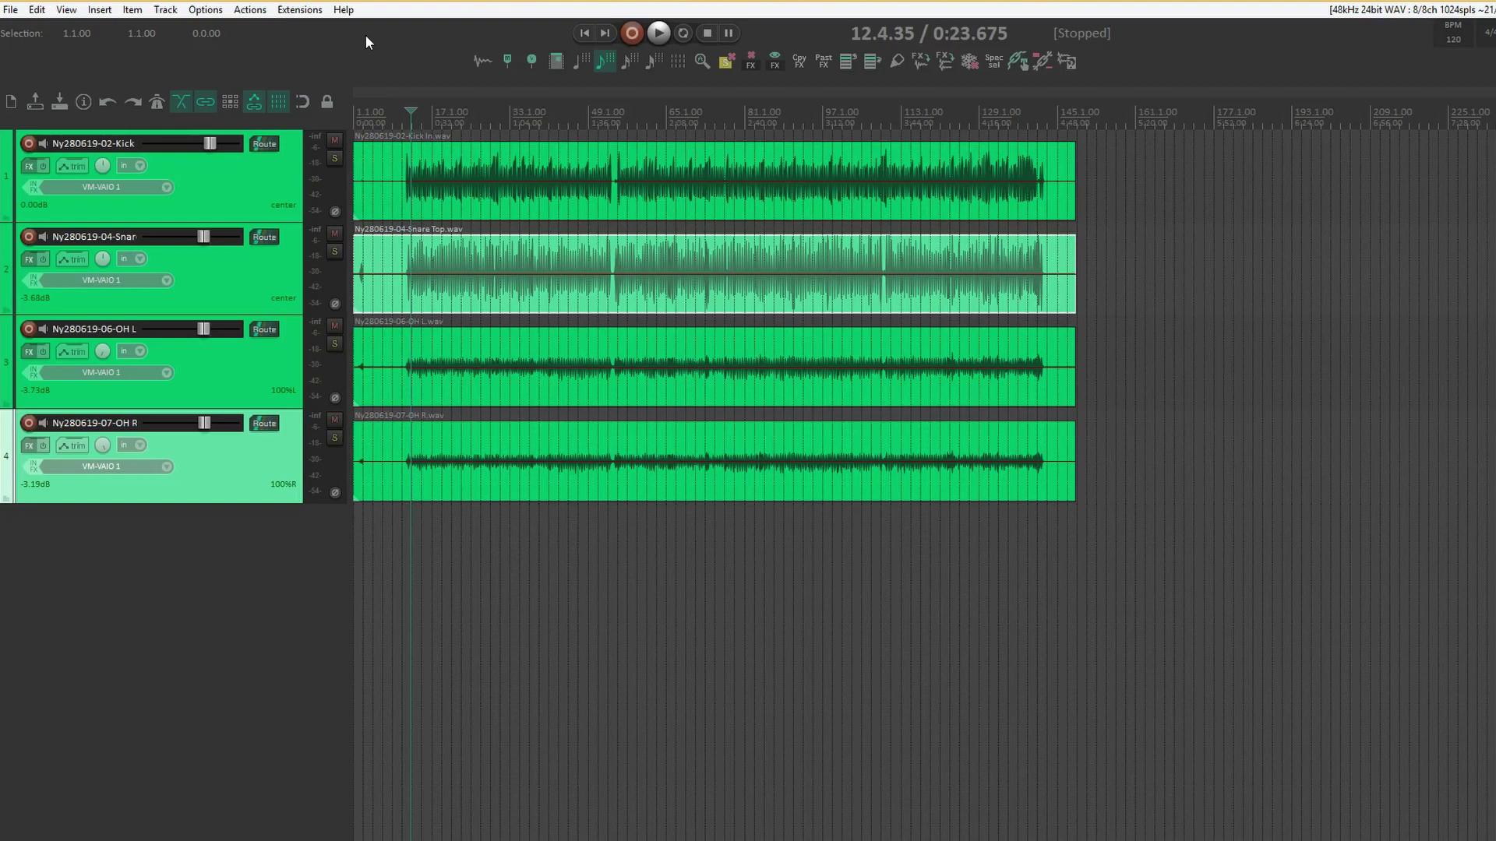
# Enable 'Keep multiple versions' for .rpp-bak backups and select the 15-minute autosave interval.
pyautogui.hotkey('ctrl', 'p')
pyautogui.click(550, 312)
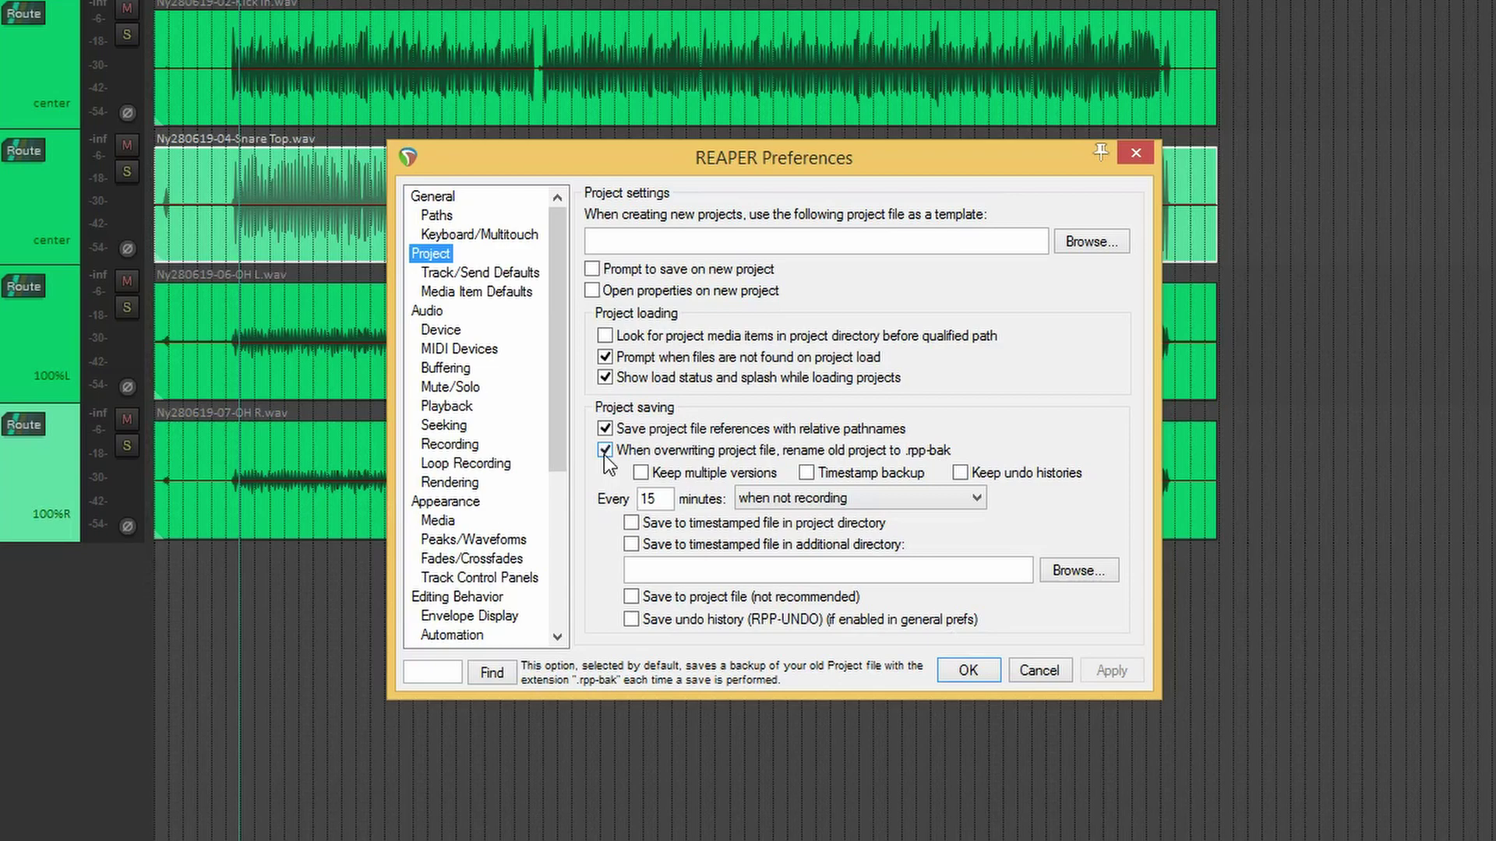
pyautogui.click(641, 473)
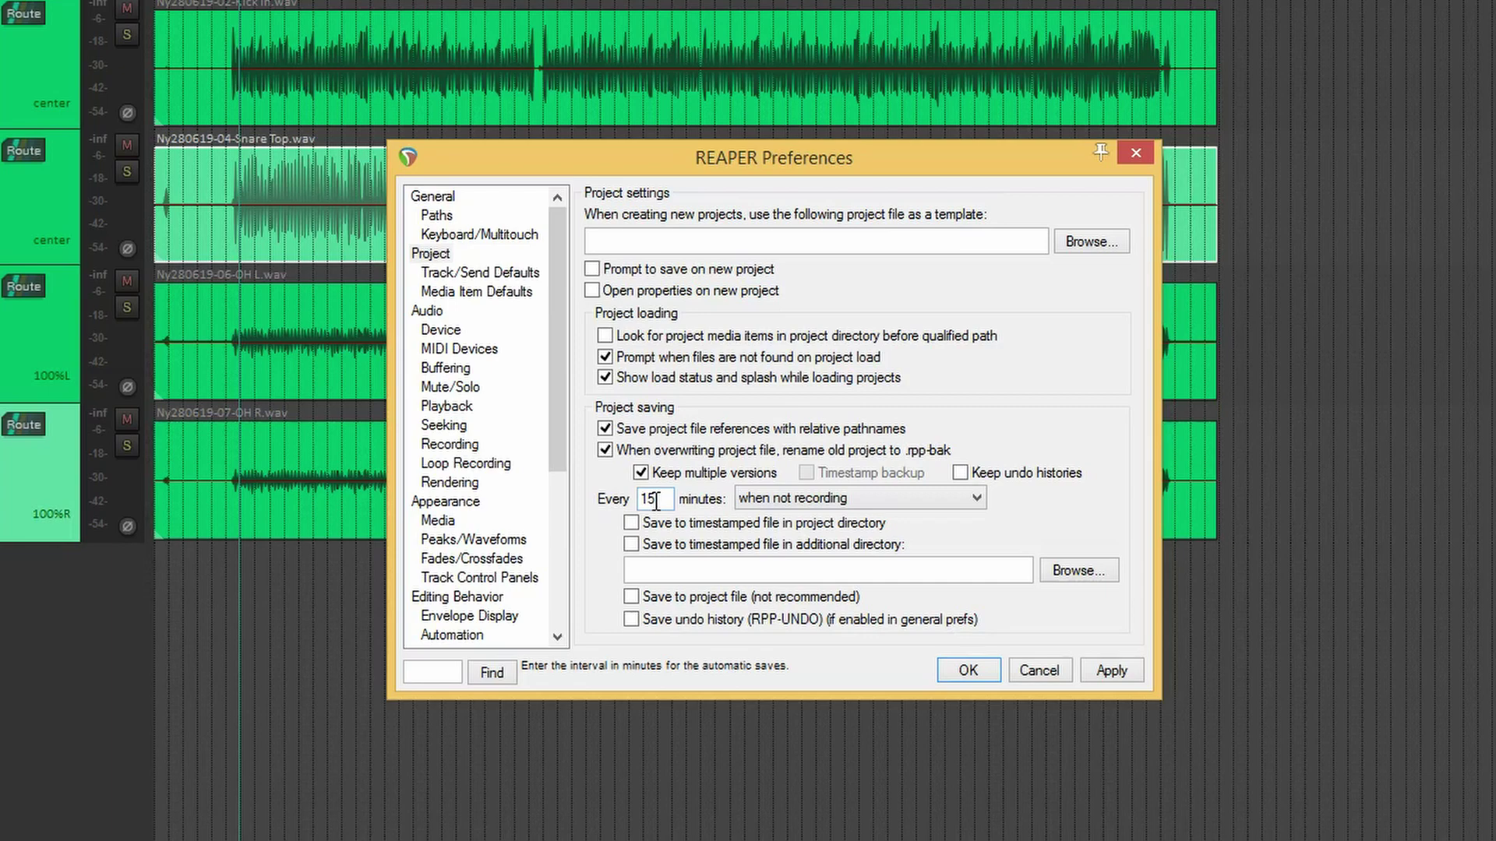
pyautogui.moveTo(656, 500); pyautogui.dragTo(636, 498)
# Autosave every 10 minutes when stopped, saving timestamped files in the project directory.
pyautogui.write('10')
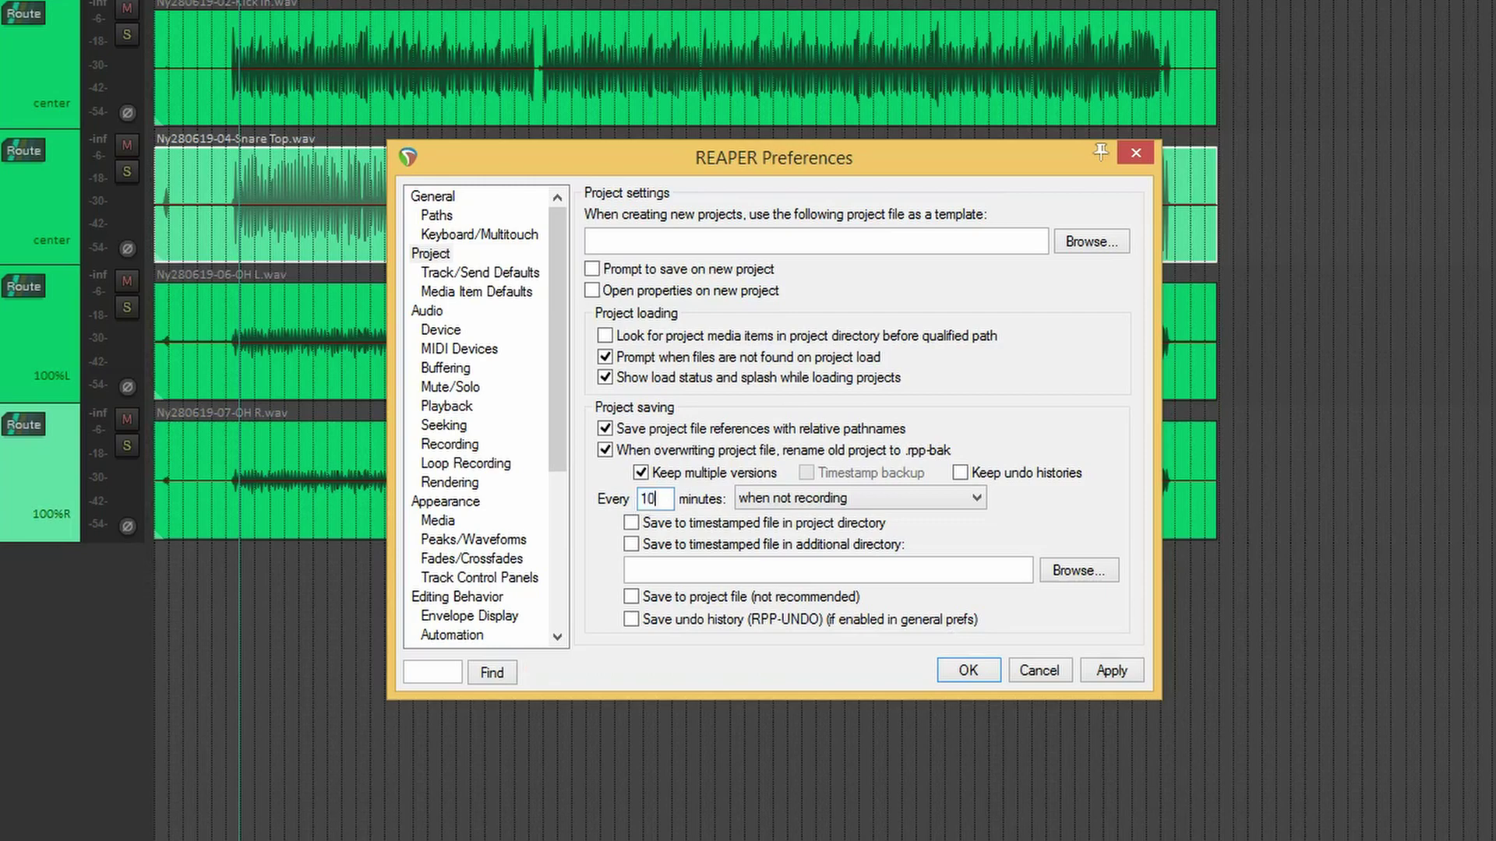
pyautogui.click(787, 499)
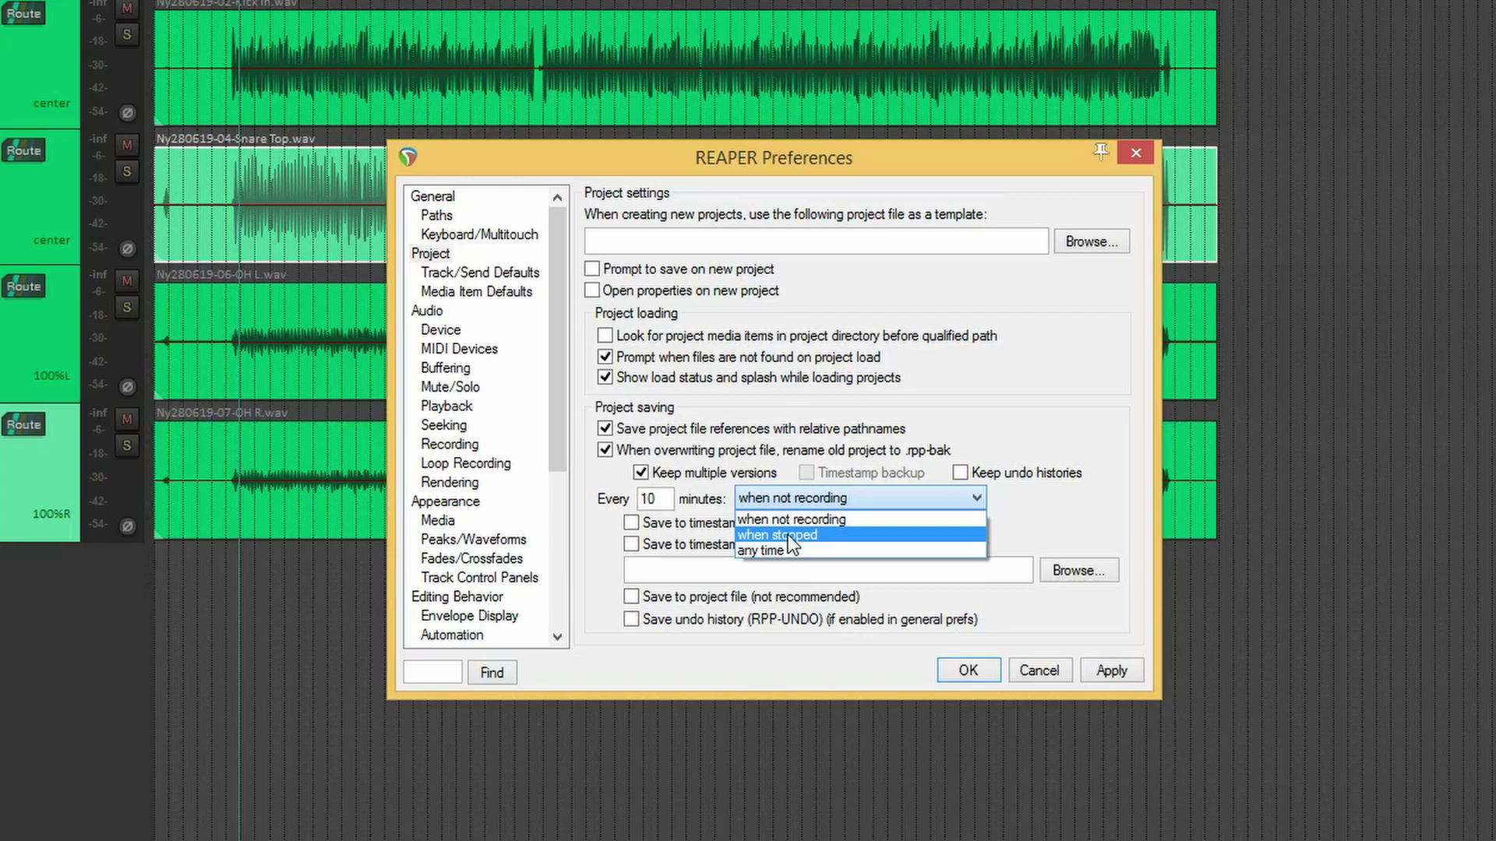
pyautogui.click(787, 534)
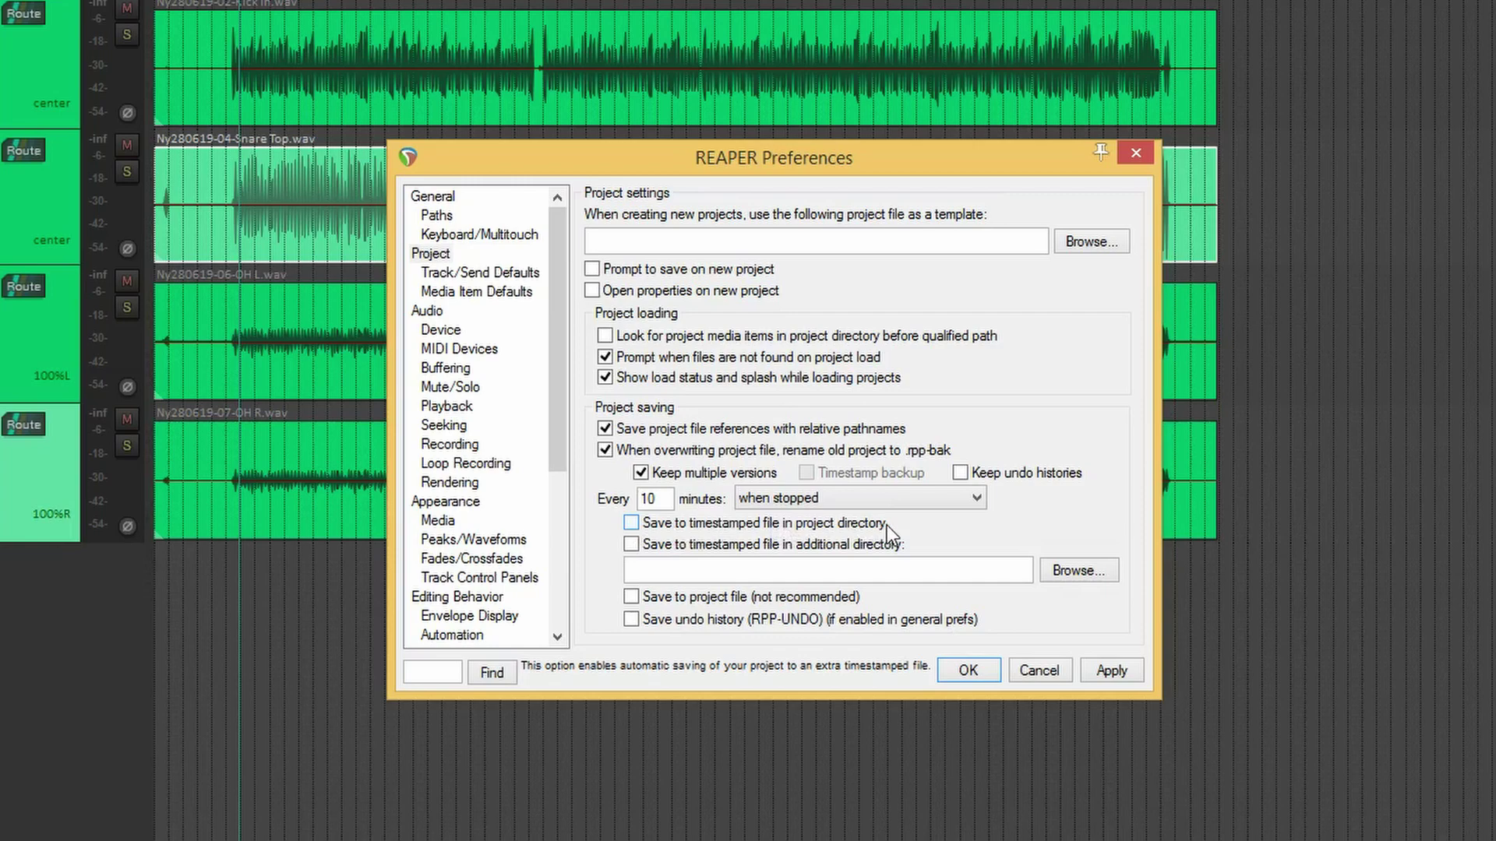
pyautogui.click(632, 520)
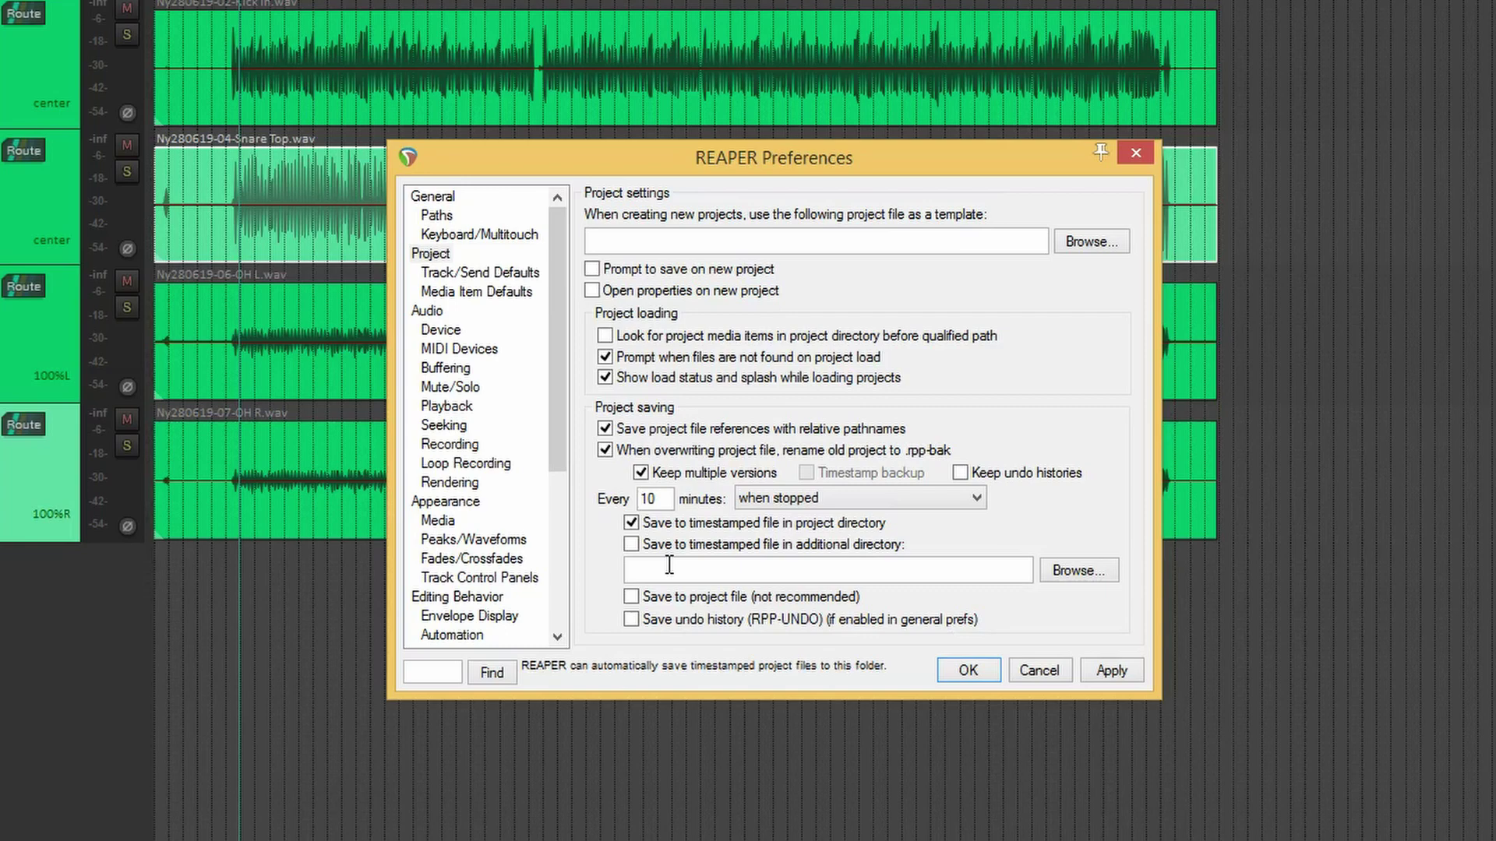
pyautogui.press('Escape')
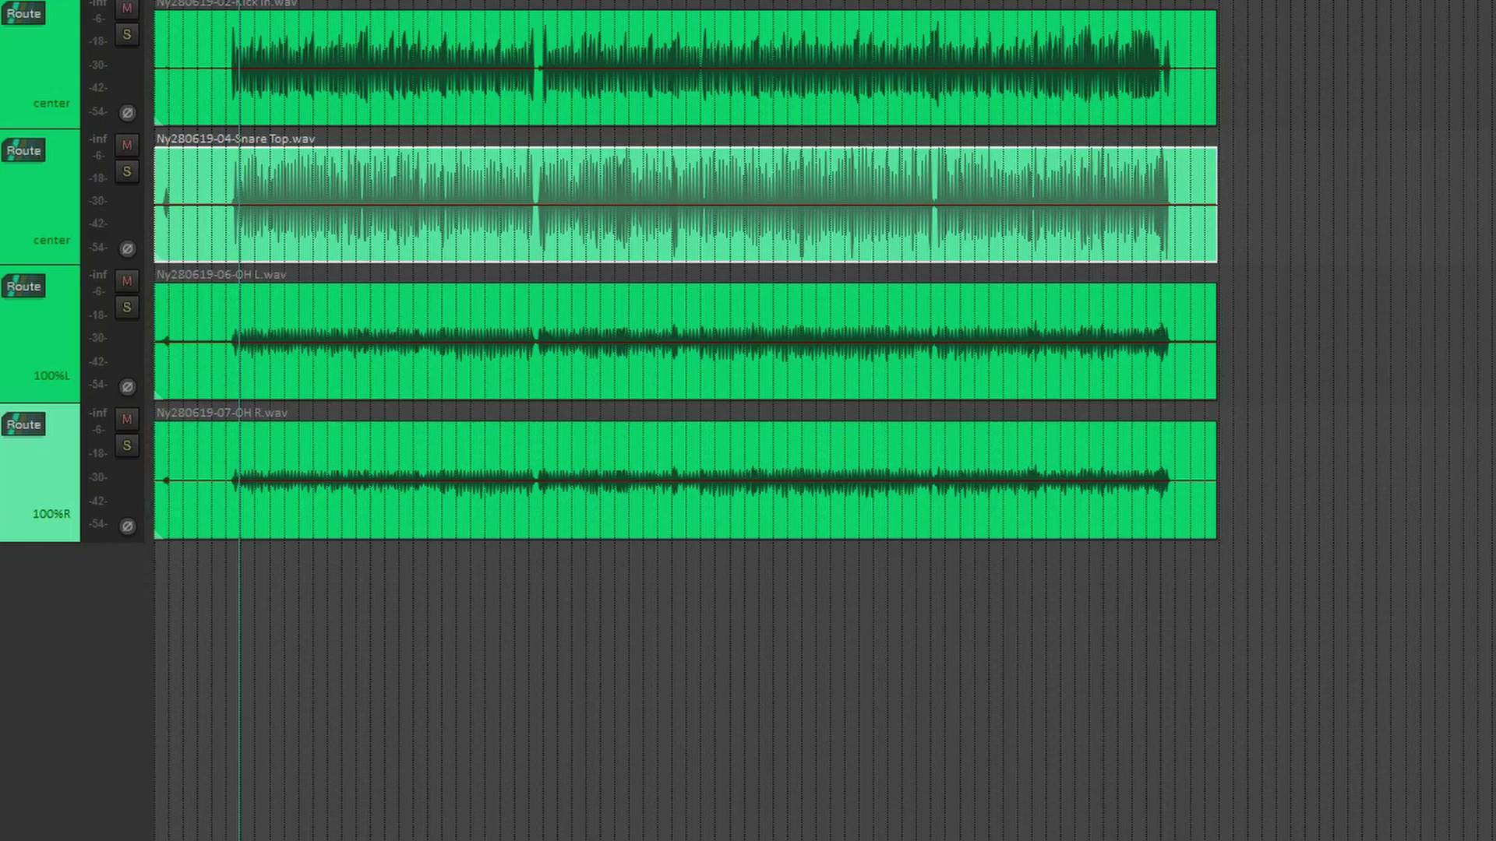
pyautogui.hotkey('alt', 'f')
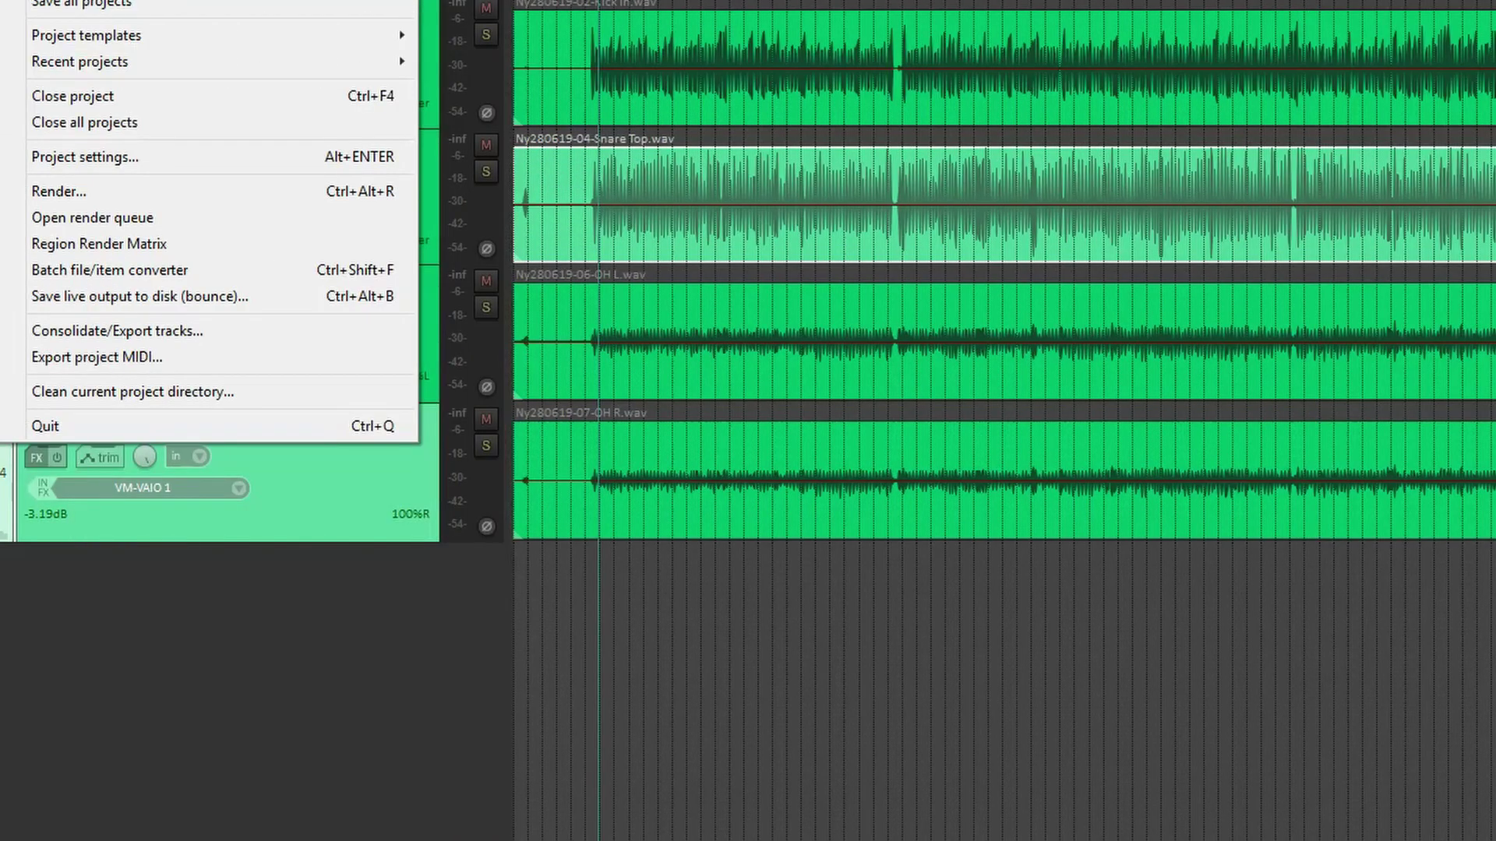
pyautogui.press('Right')
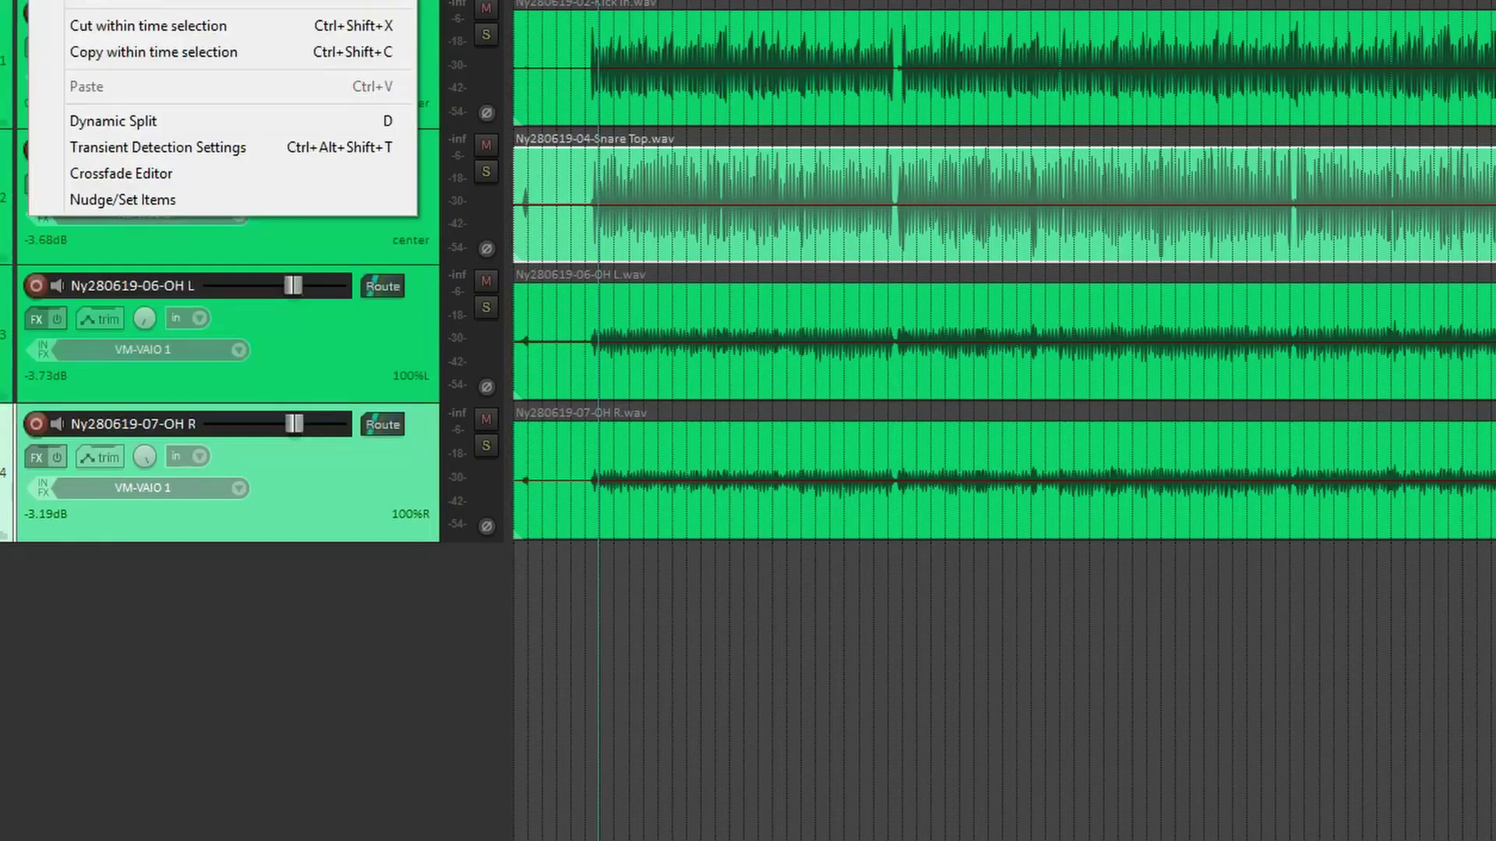
pyautogui.press('Left')
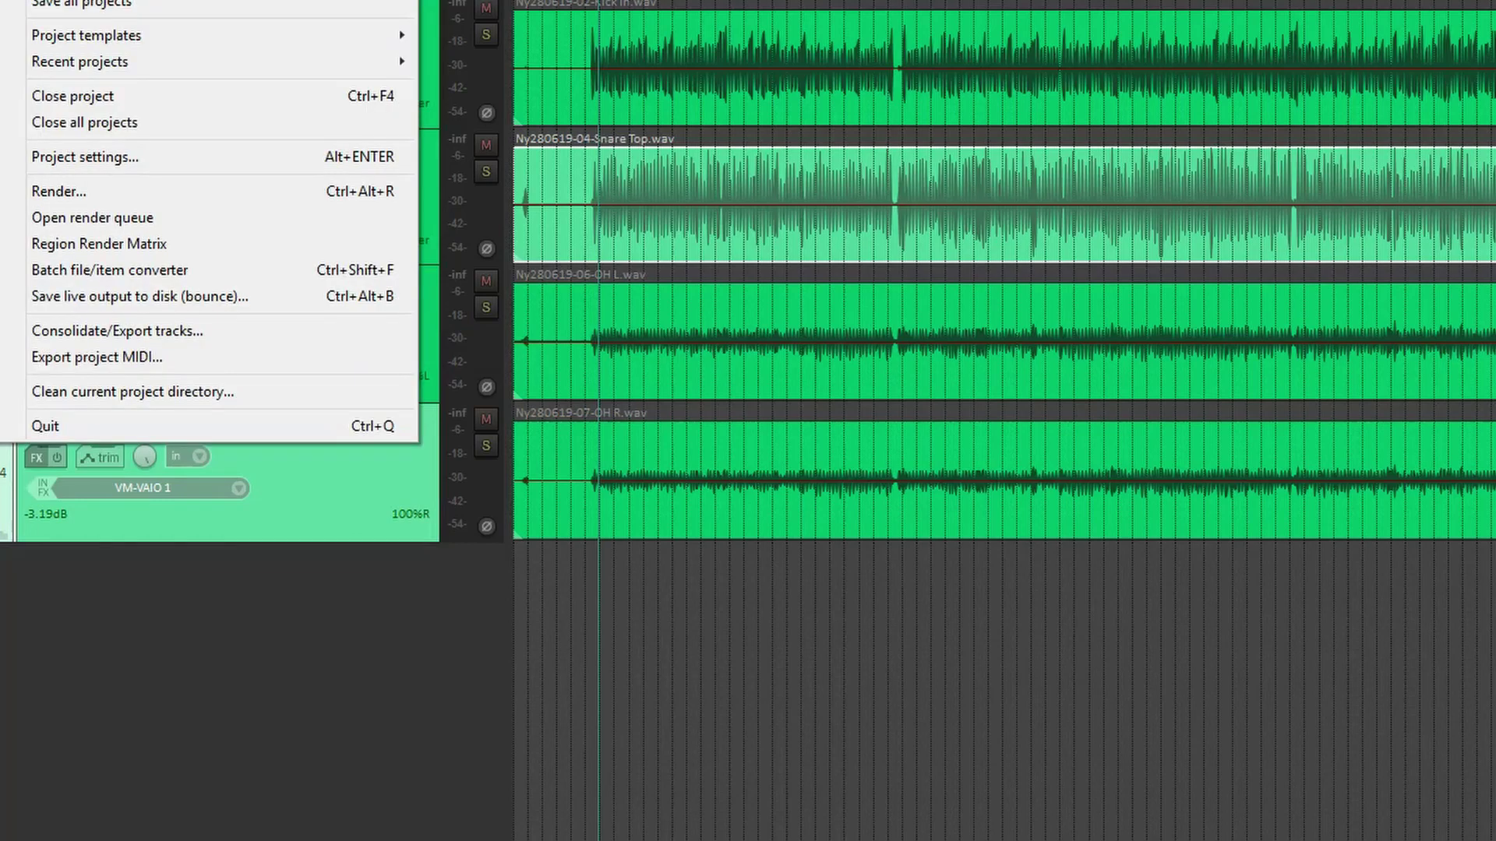
pyautogui.press('Return')
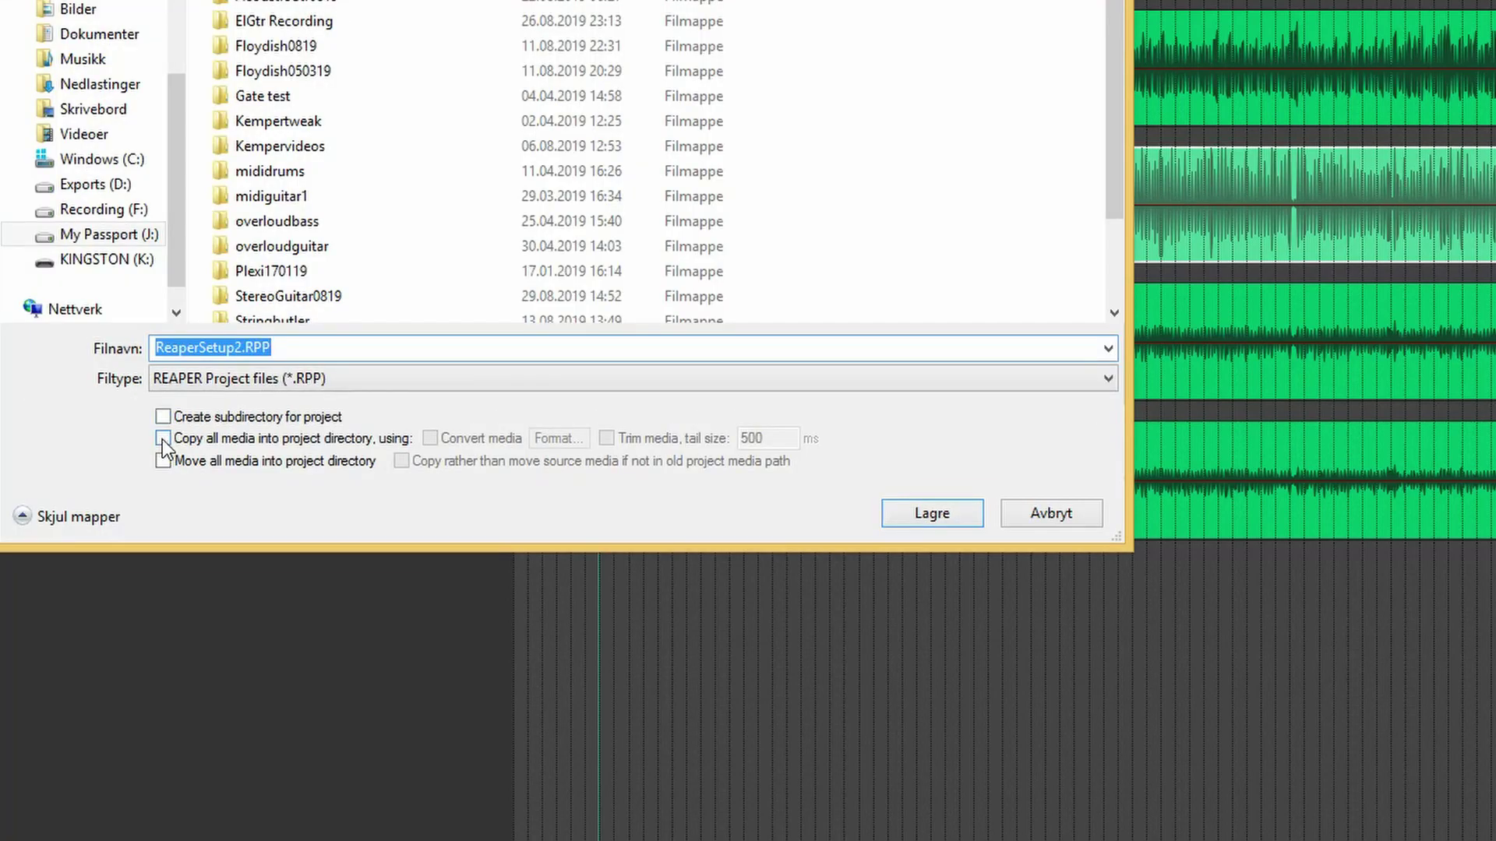
pyautogui.click(163, 439)
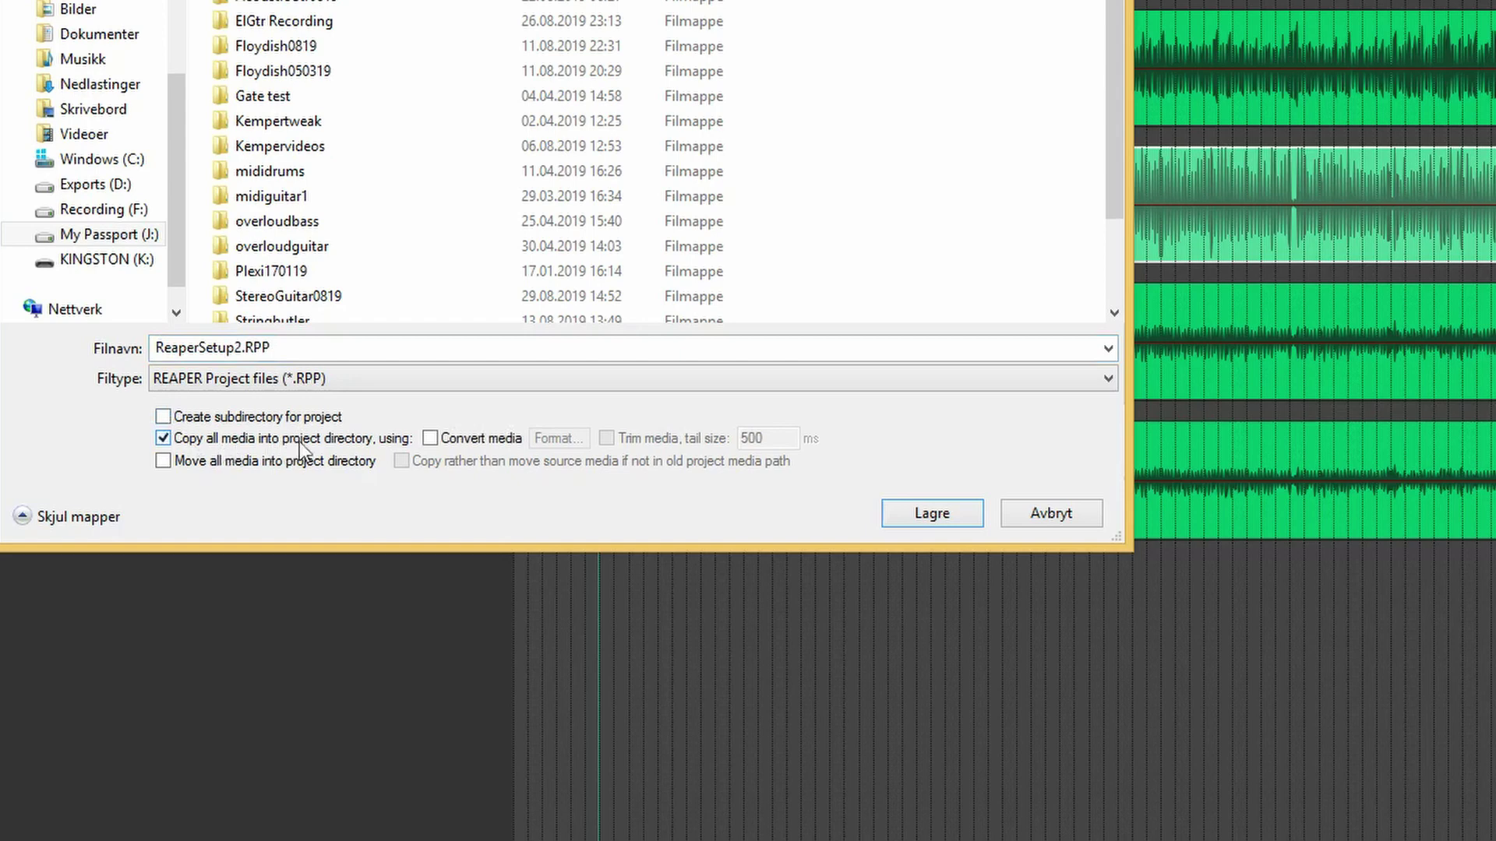
pyautogui.click(164, 418)
pyautogui.press('Return')
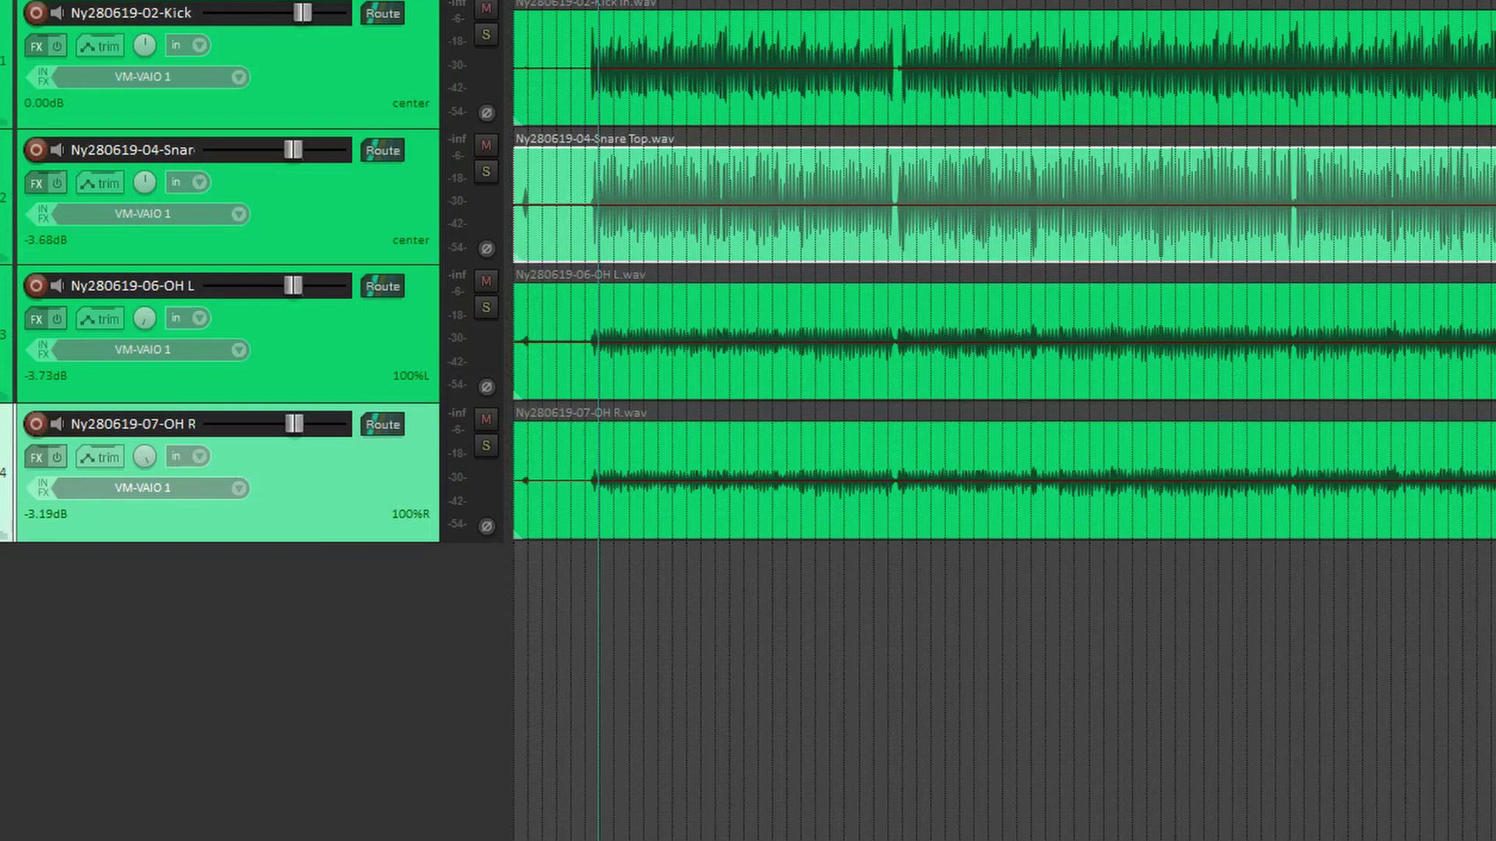
# Set the project media path to 'Audio' and save it as the default project settings.
pyautogui.hotkey('alt', 'f')
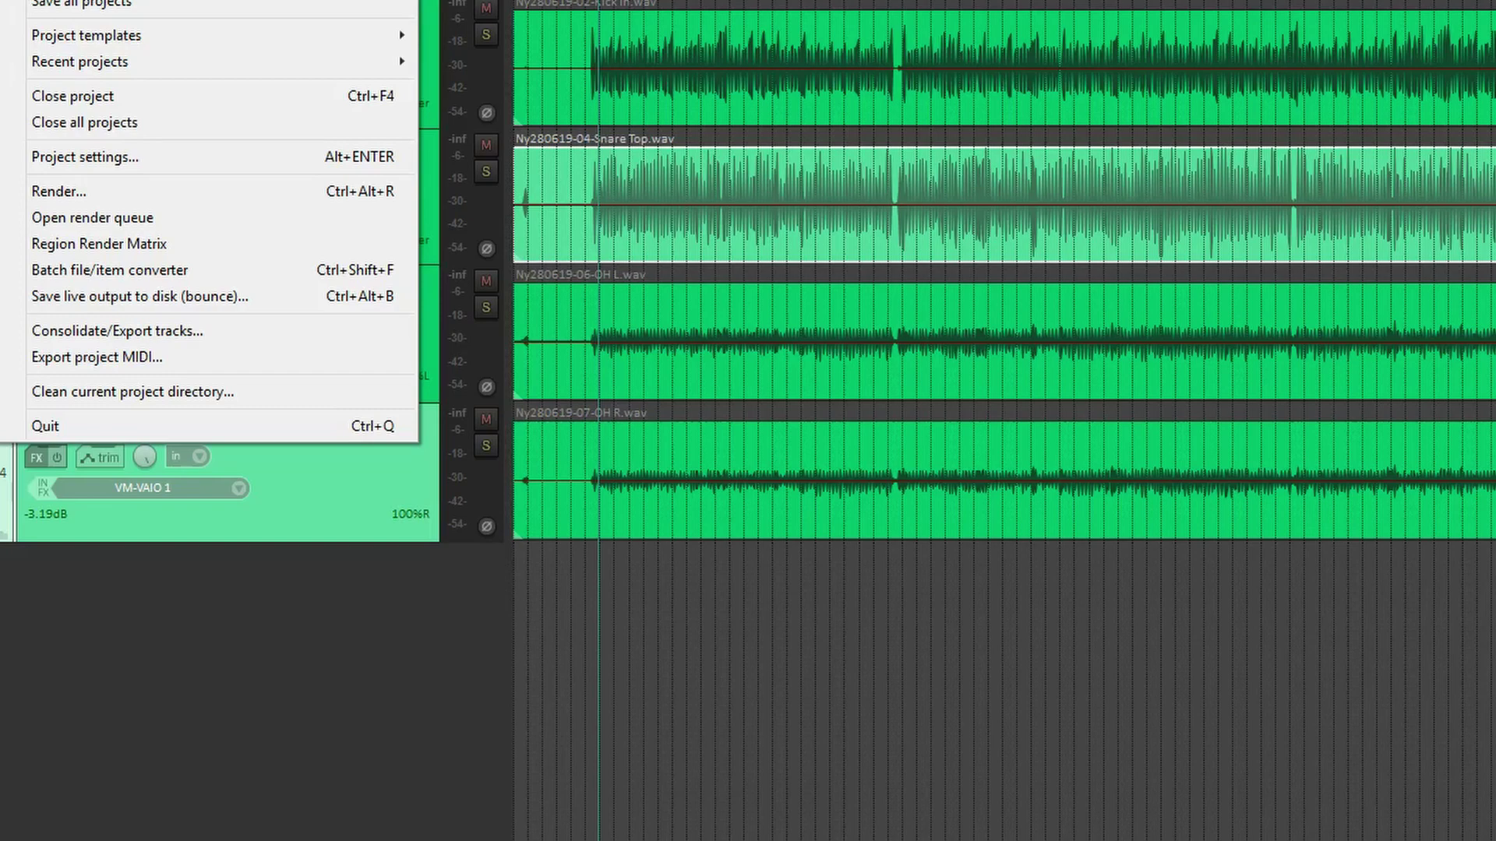
pyautogui.click(59, 165)
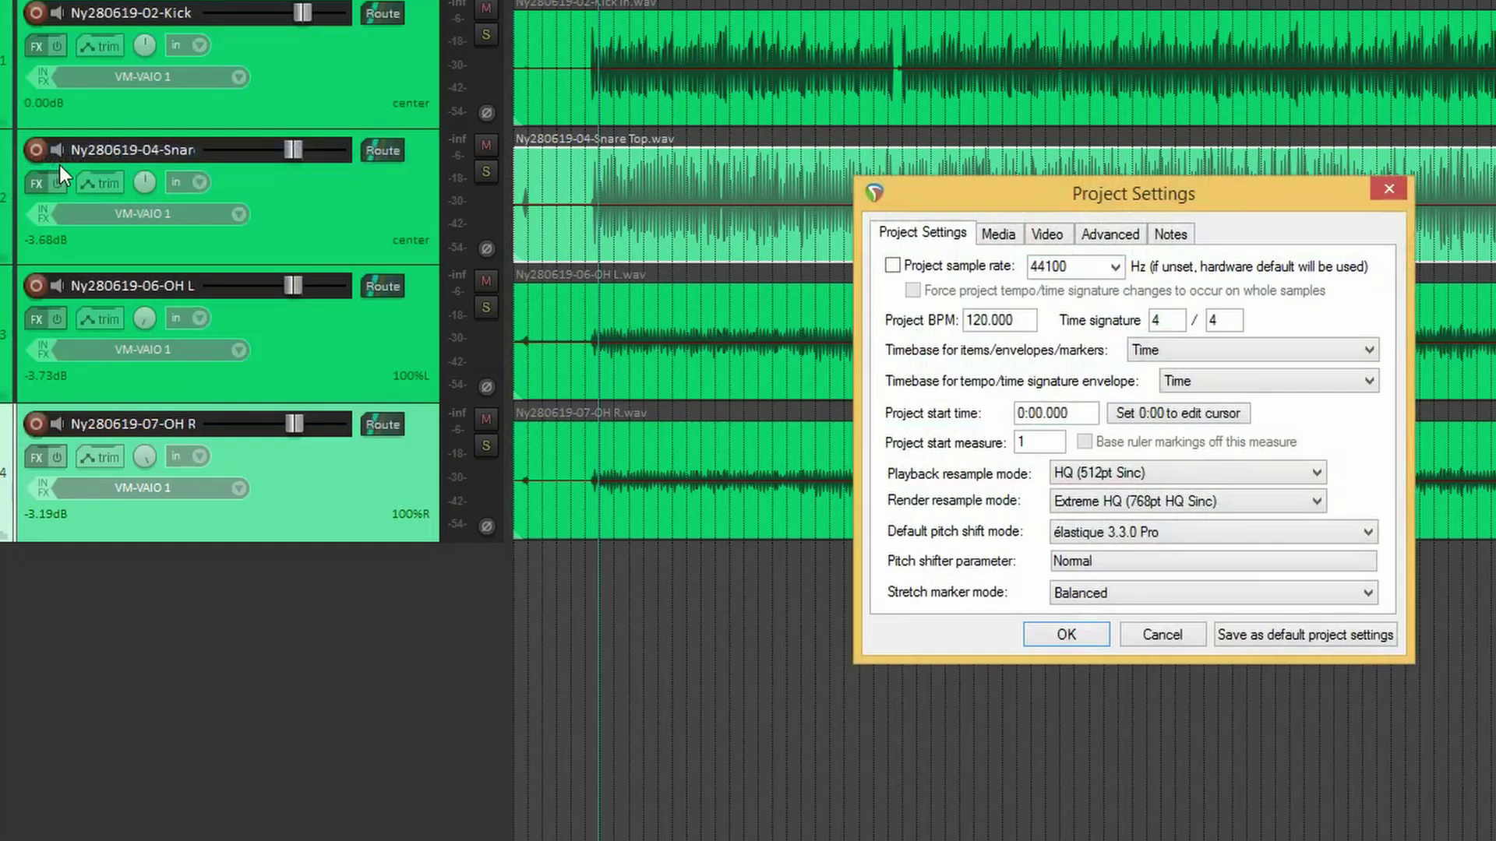
pyautogui.click(1003, 237)
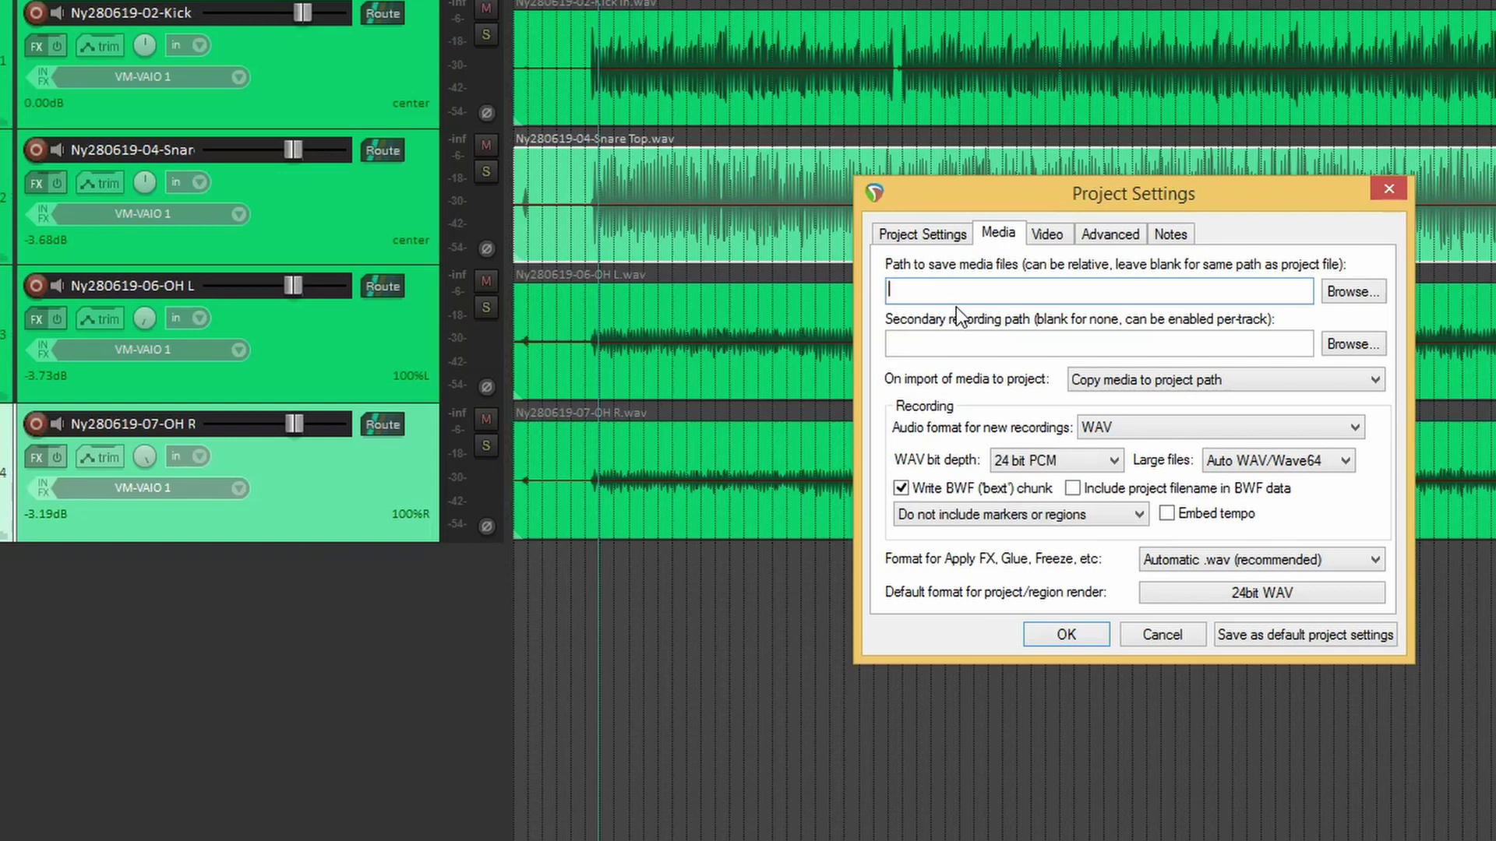
pyautogui.write('Audio')
pyautogui.click(1317, 633)
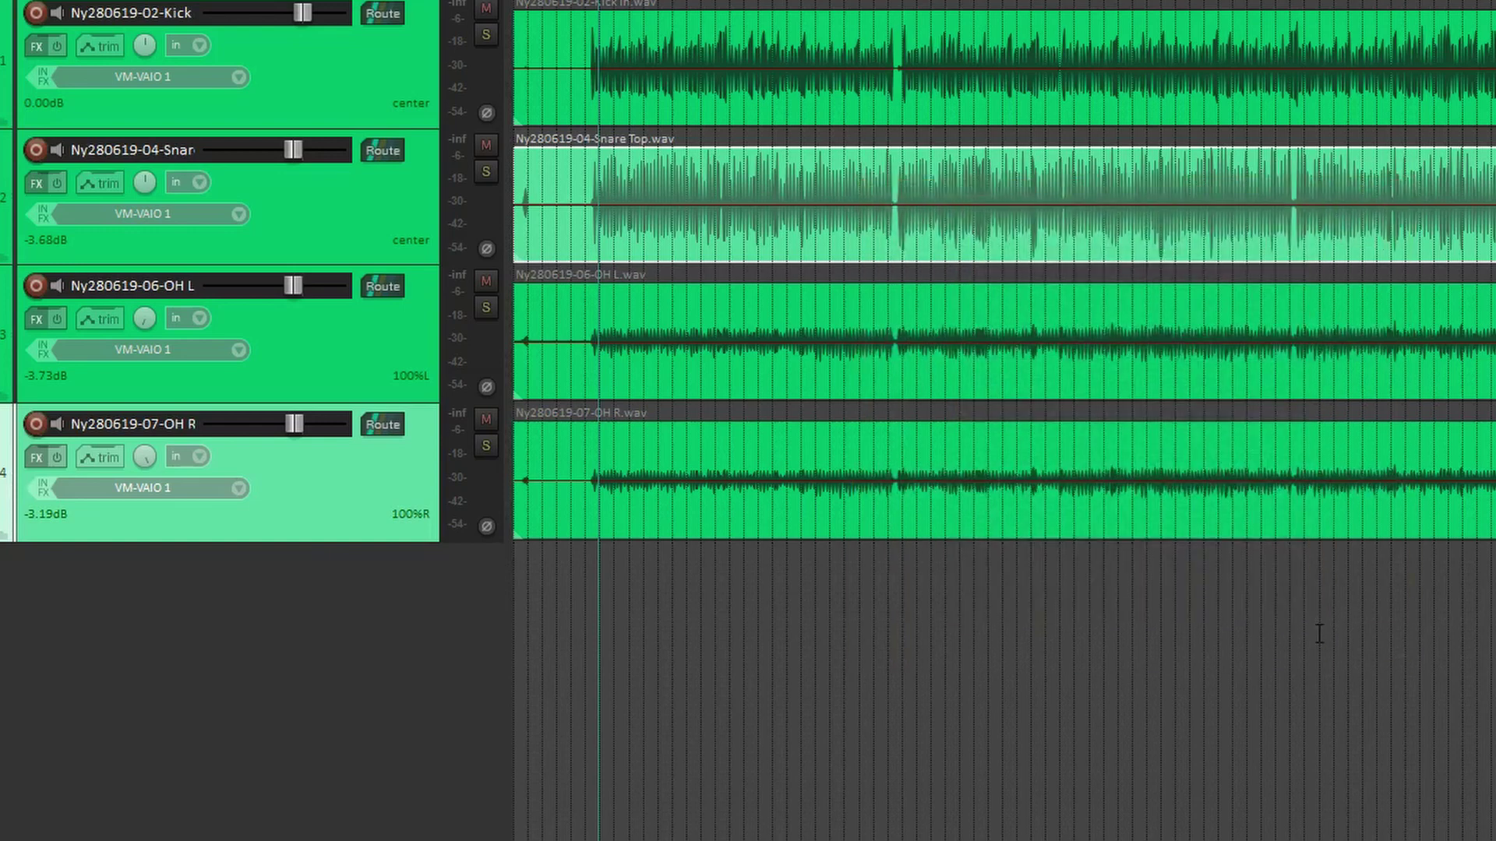
# Put new peak files in a peaks/ subfolder relative to media, and name the save ReaperSetup2.RPP.
pyautogui.click(347, 763)
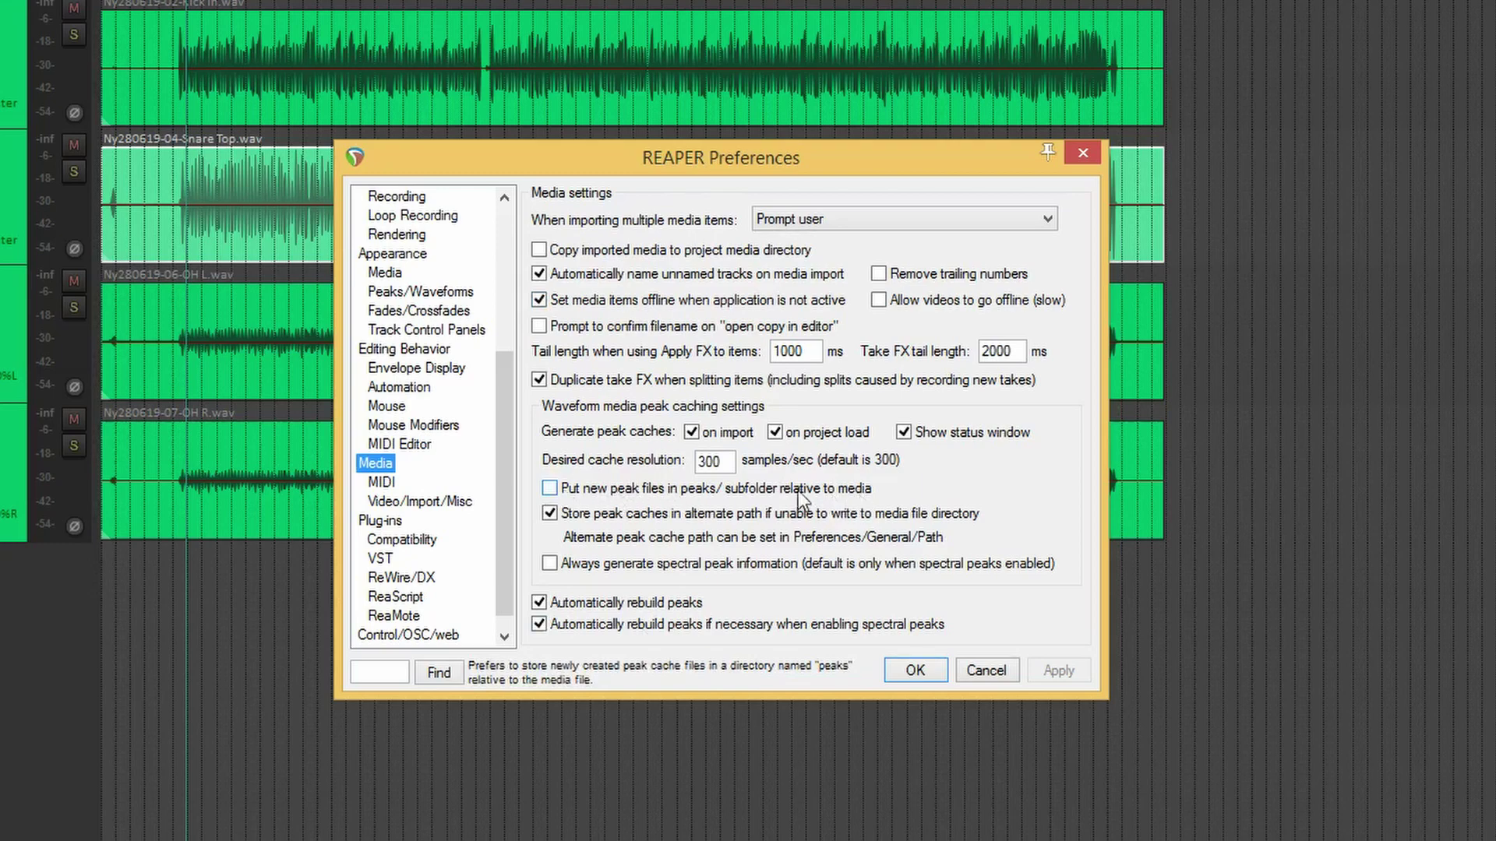
pyautogui.click(550, 489)
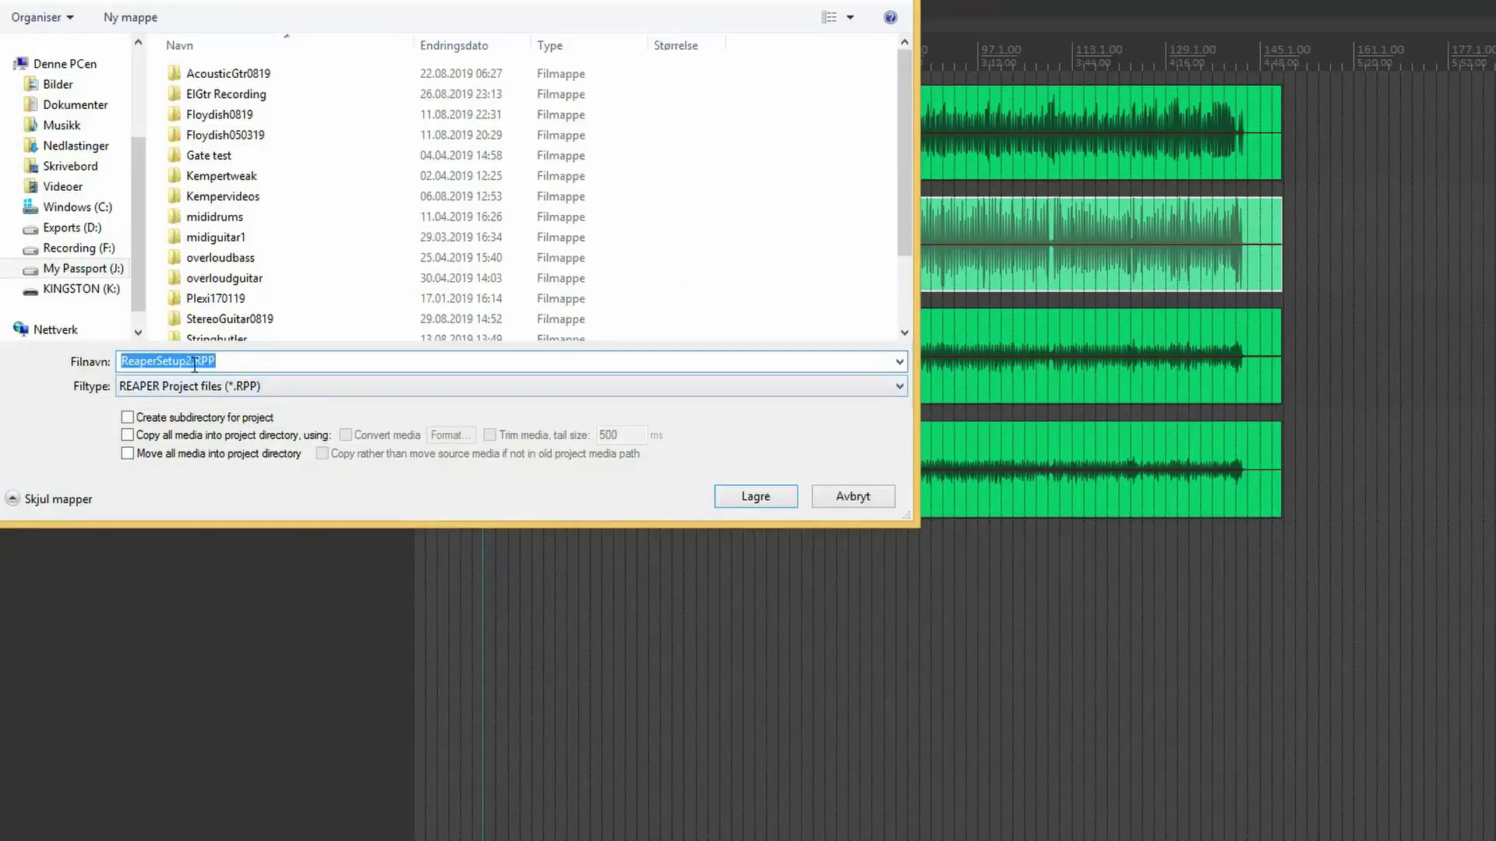
pyautogui.press('Right')
pyautogui.write('2')
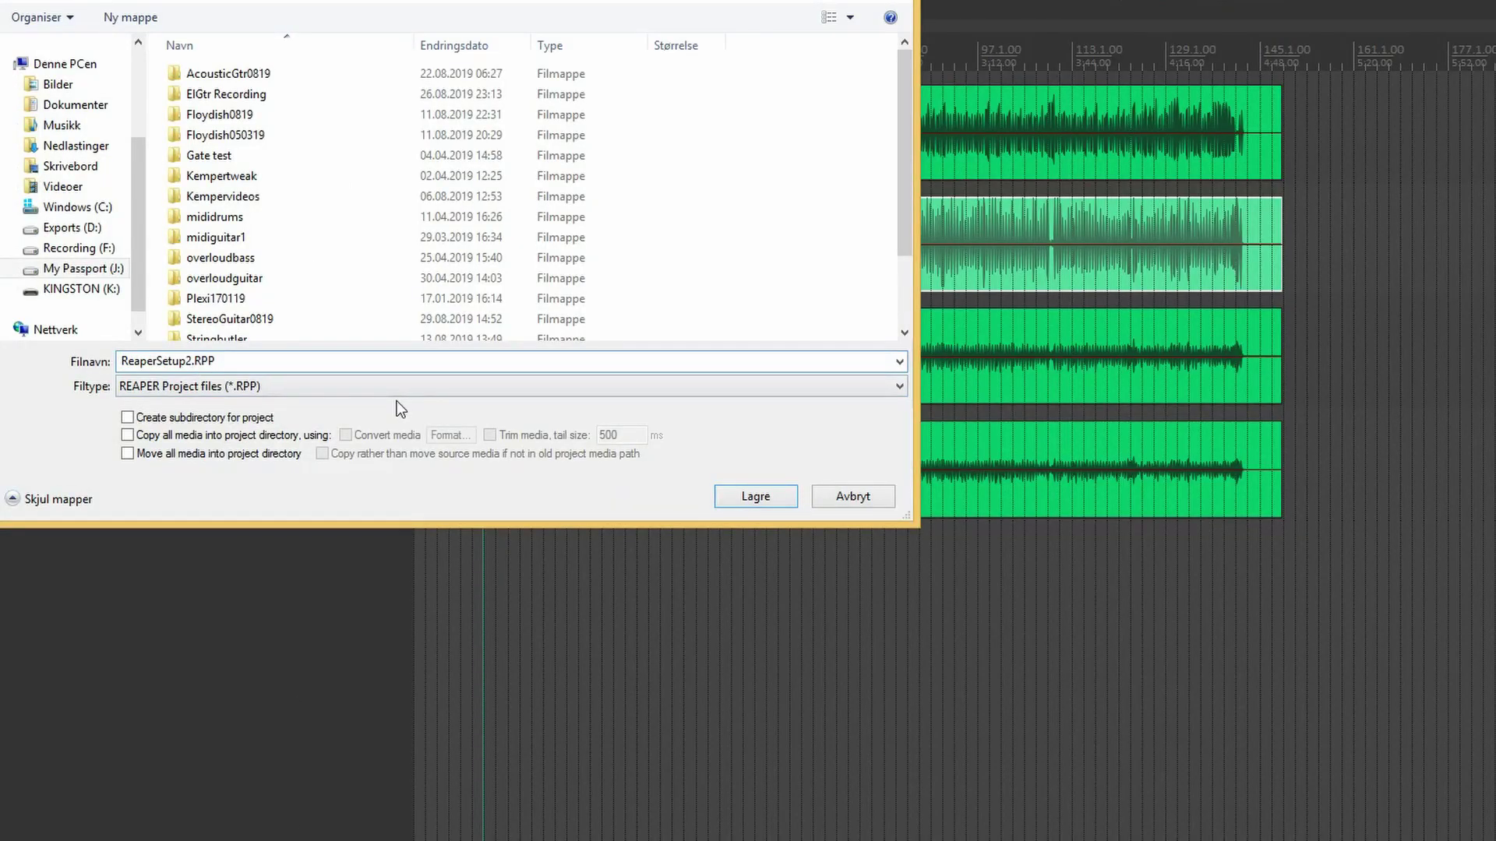
# Save the project as ReaperSetup3.RPP in its own subdirectory, copying all media.
pyautogui.press('BackSpace')
pyautogui.write('3')
pyautogui.click(128, 418)
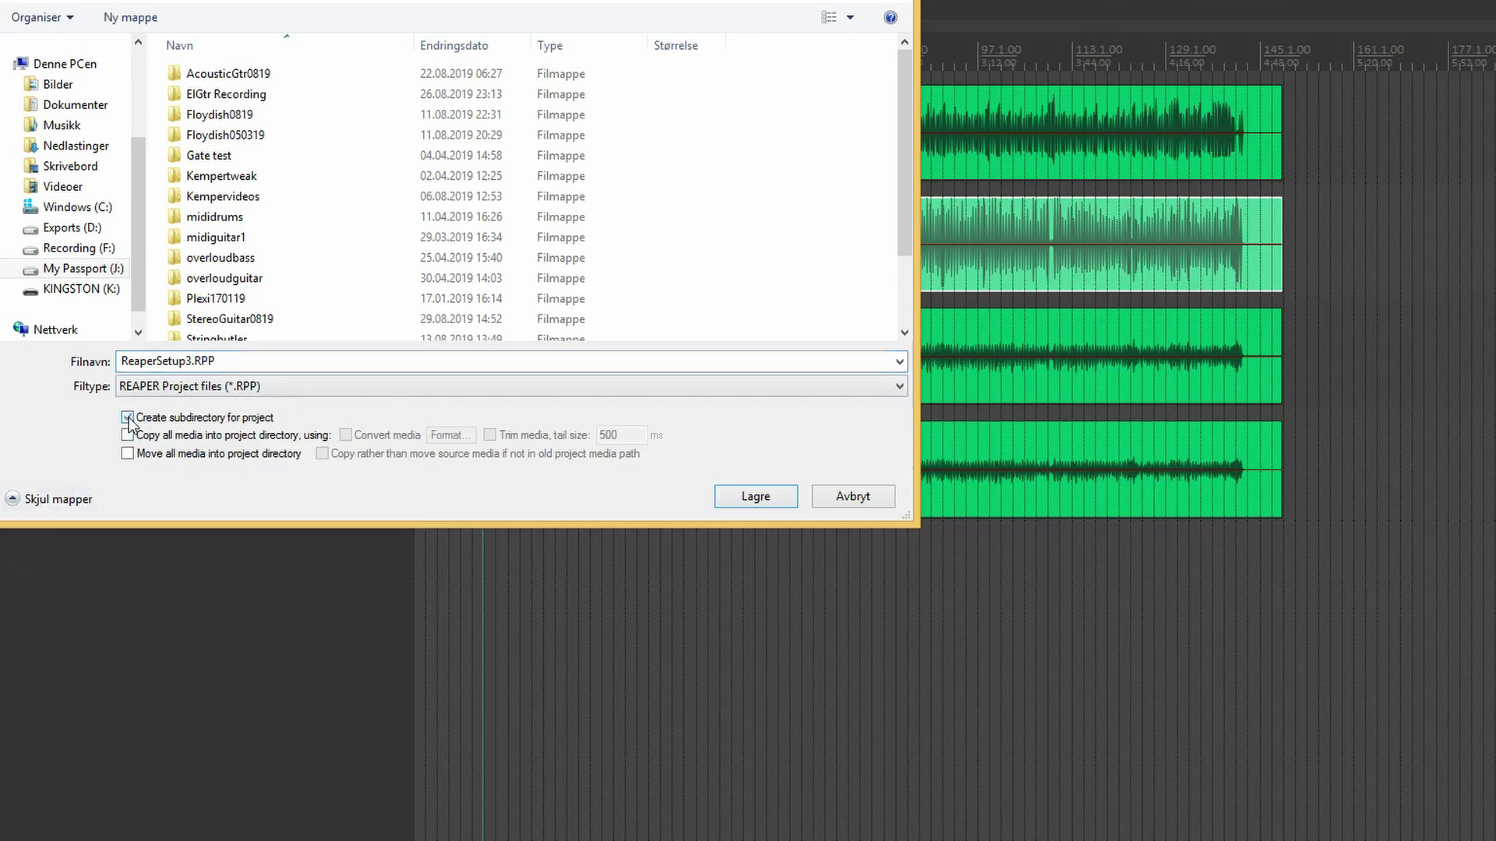
pyautogui.click(128, 435)
pyautogui.click(757, 497)
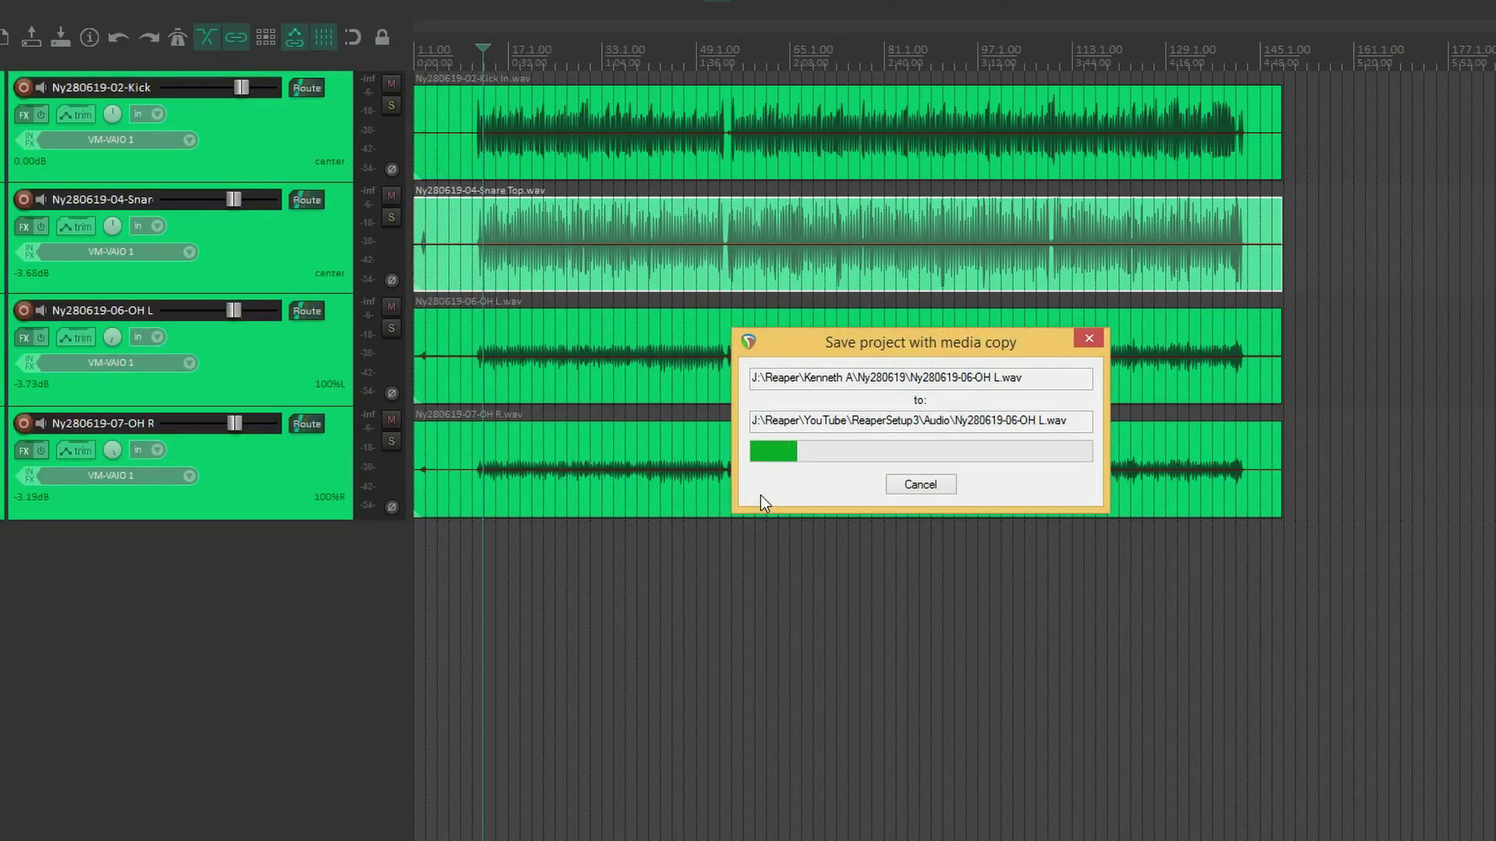
# Inspect ReaperSetup3's Audio and peaks folders in File Explorer, then return to REAPER.
pyautogui.hotkey('alt', 'Tab')
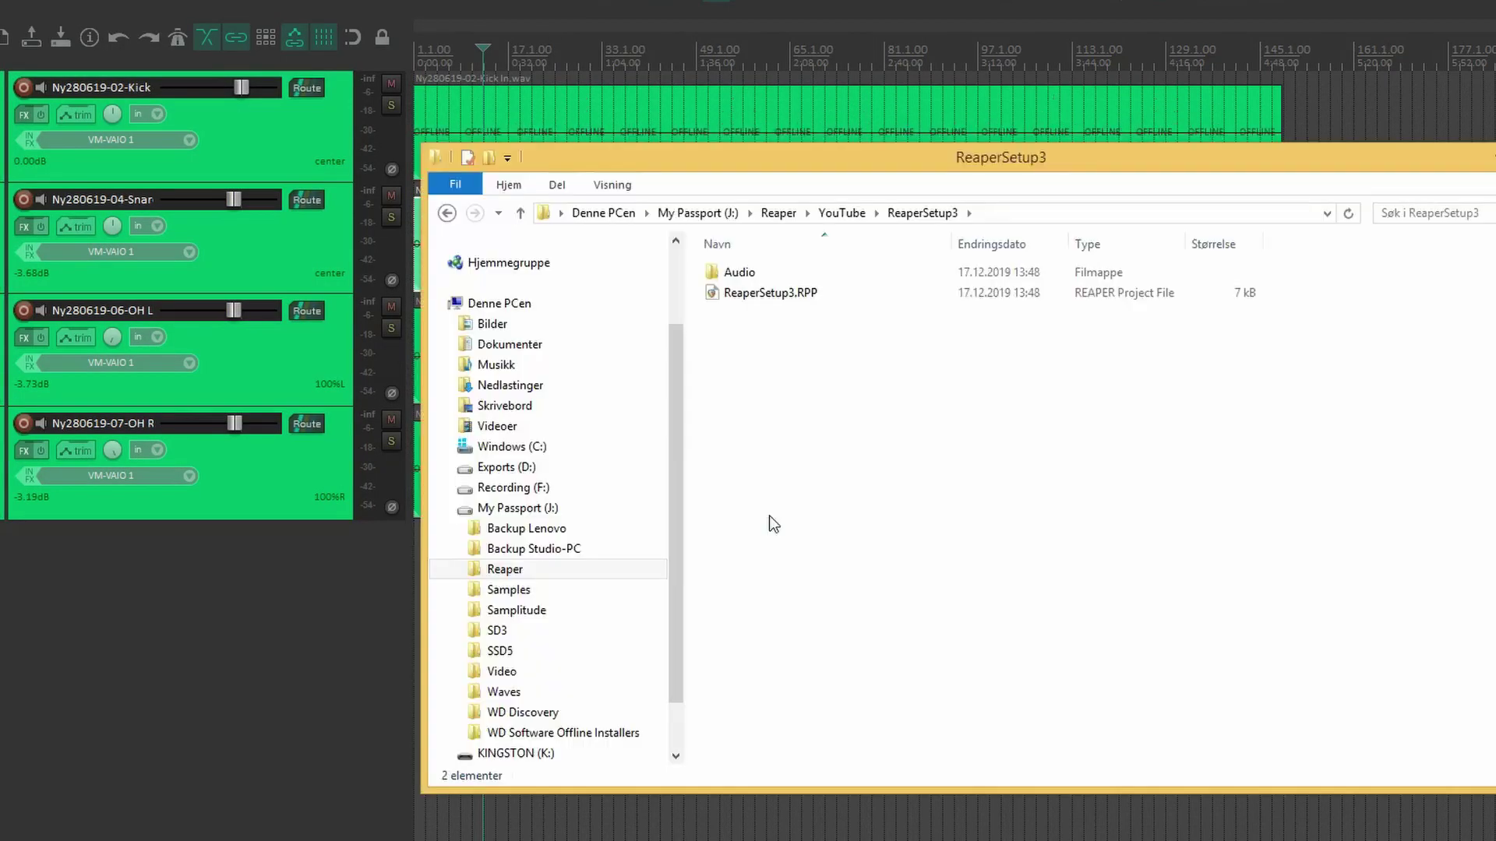
pyautogui.click(764, 298)
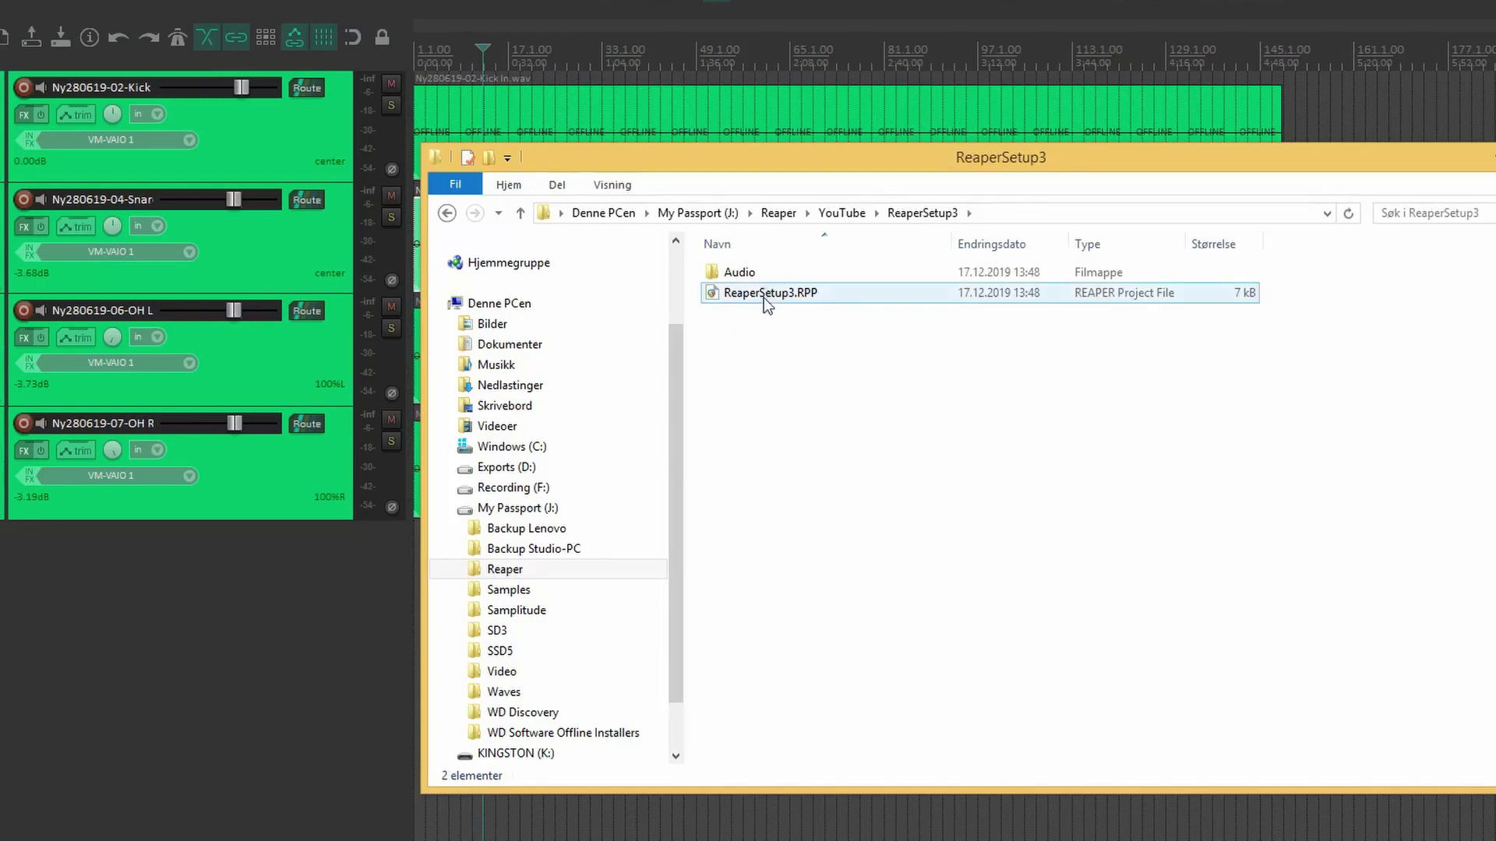
pyautogui.click(739, 273)
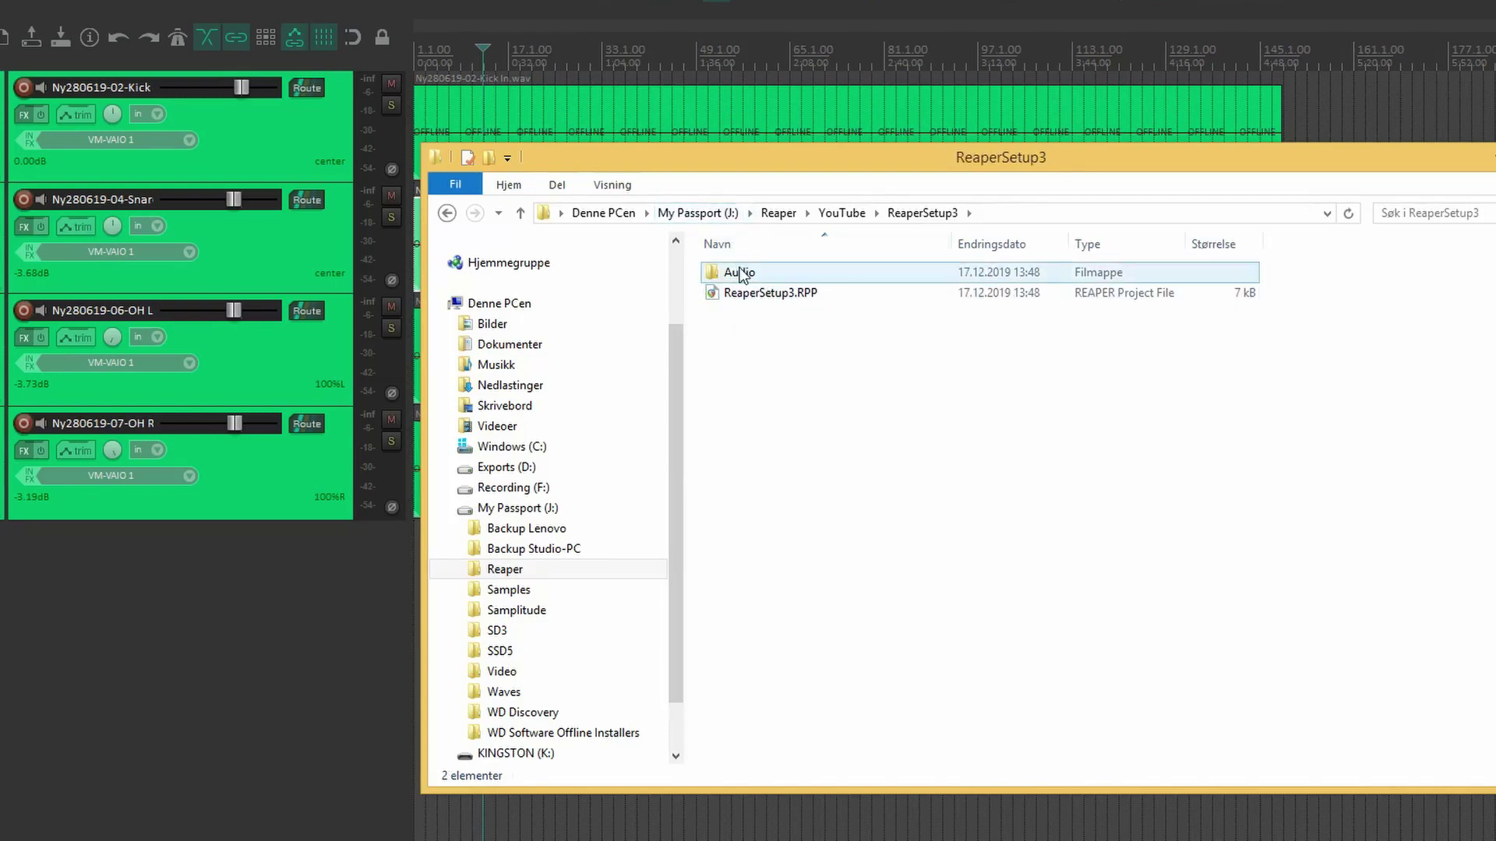
pyautogui.doubleClick(739, 272)
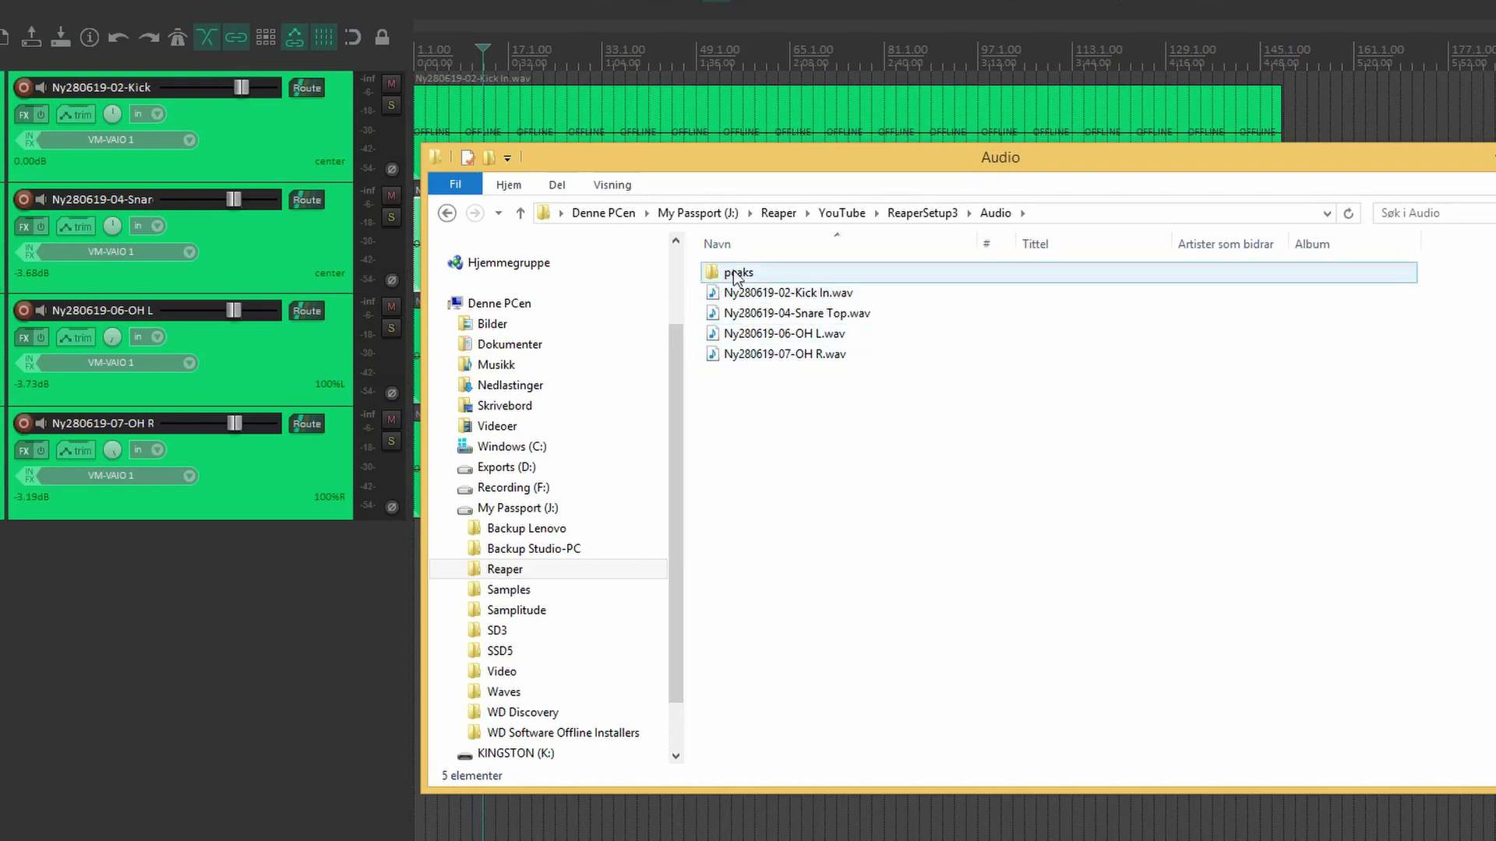
pyautogui.doubleClick(736, 274)
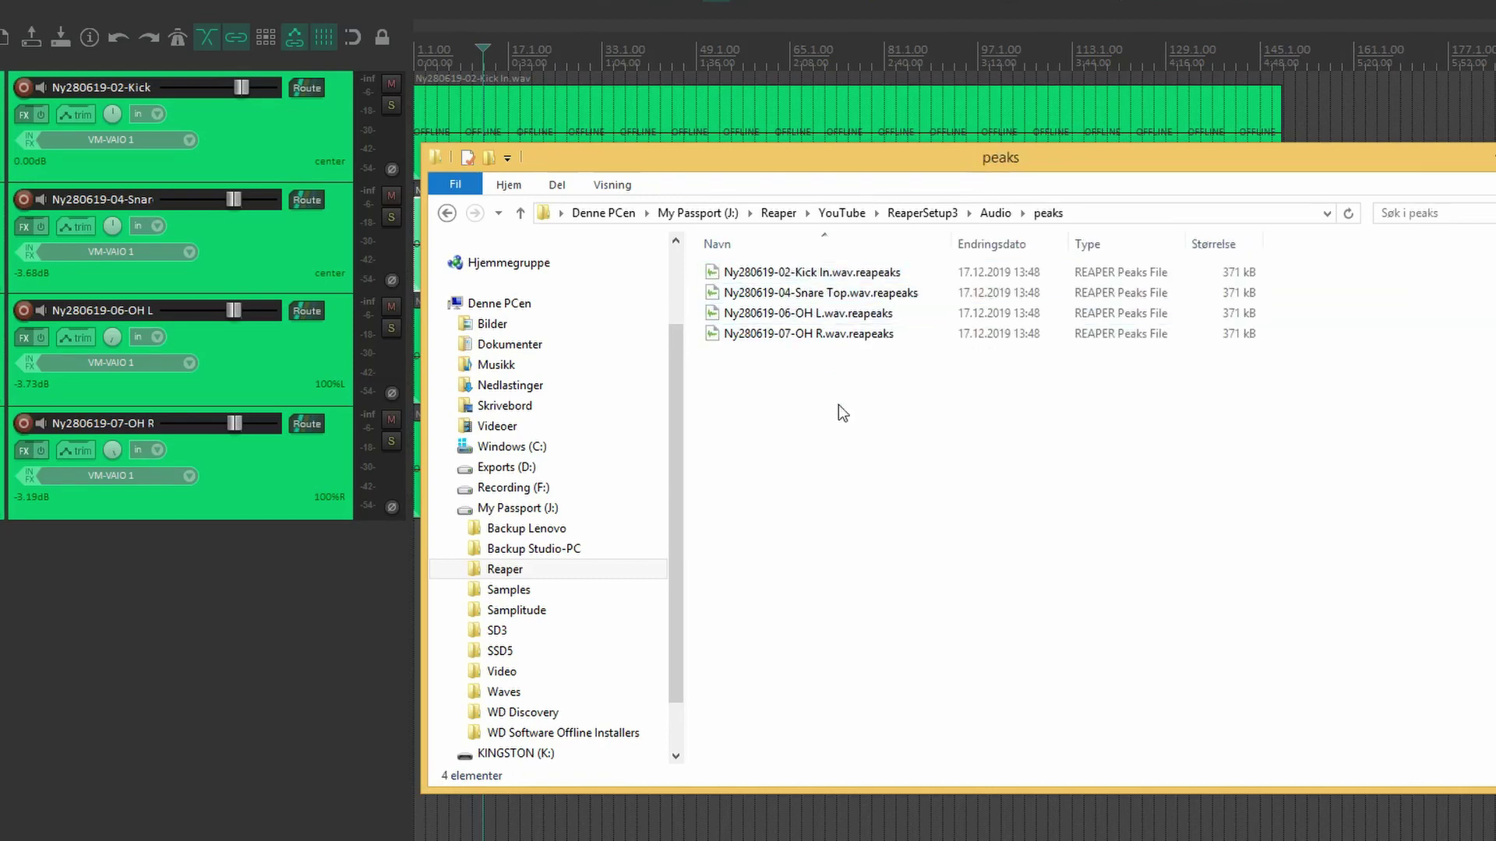
pyautogui.hotkey('alt', 'Tab')
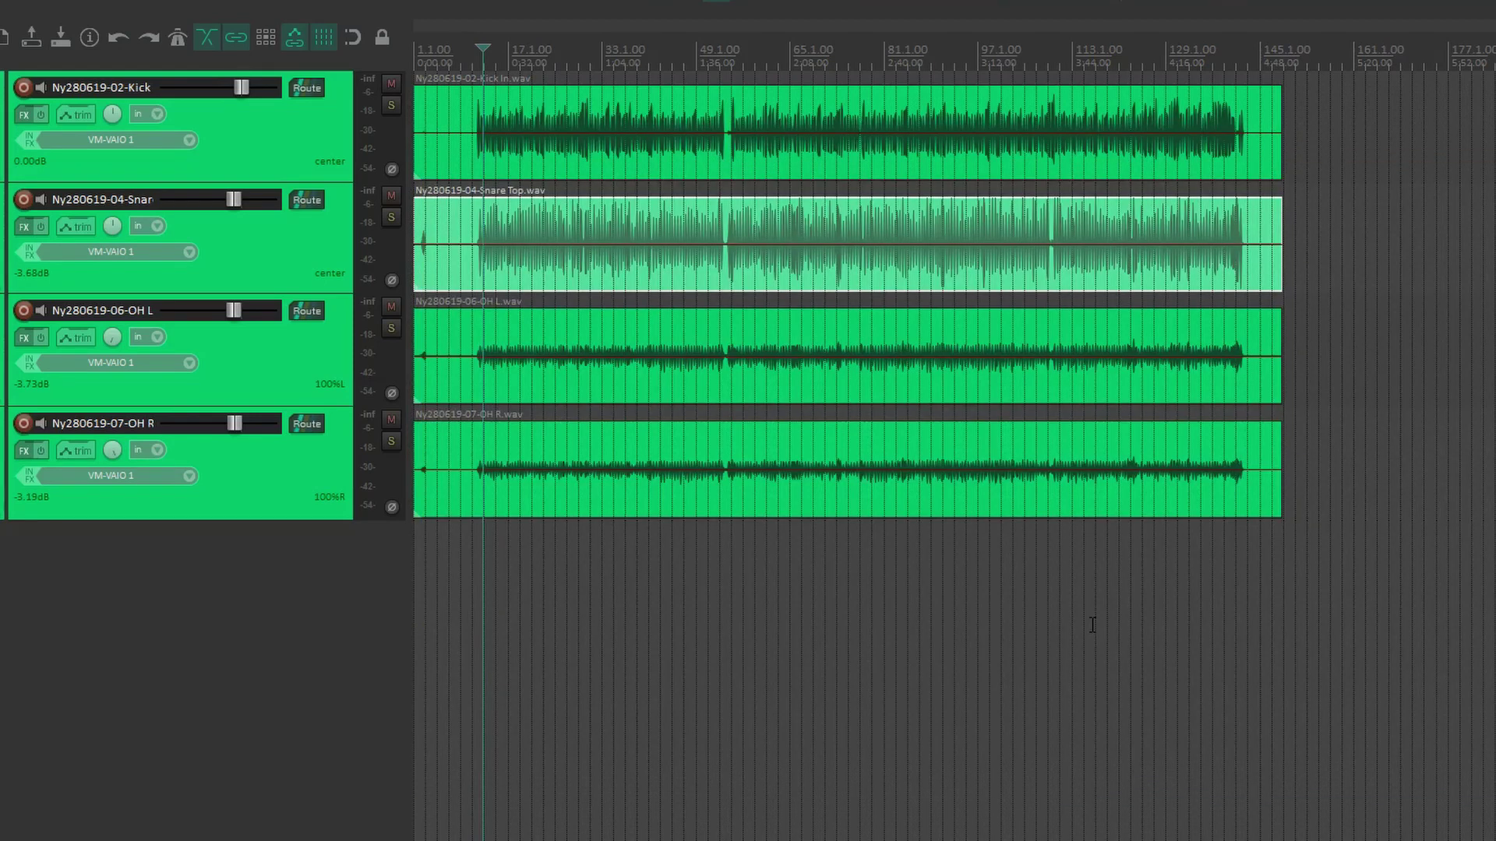